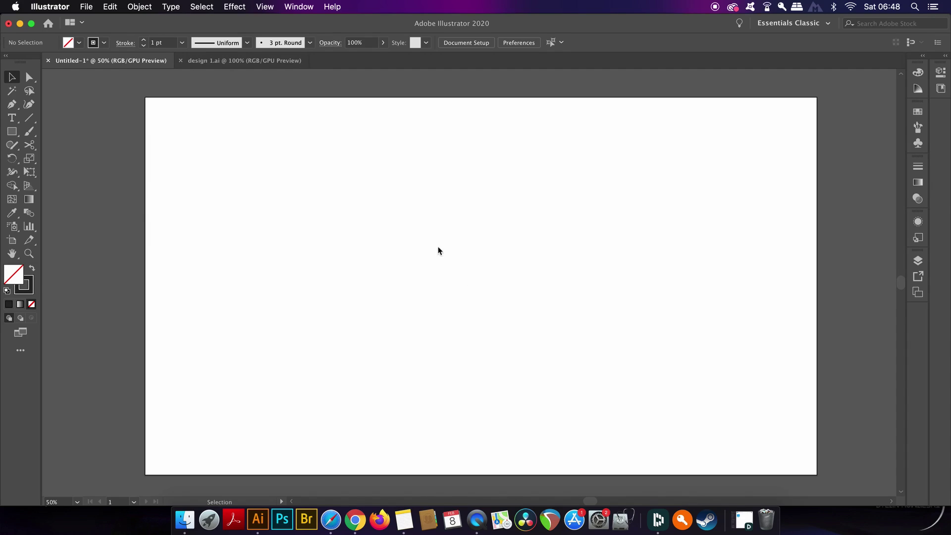
- Draw a circle on the left of the artboard and give it a 40 pt stroke
{"action": "key", "text": "l"}
{"action": "left_click_drag", "start_coordinate": [296, 202], "coordinate": [423, 328]}
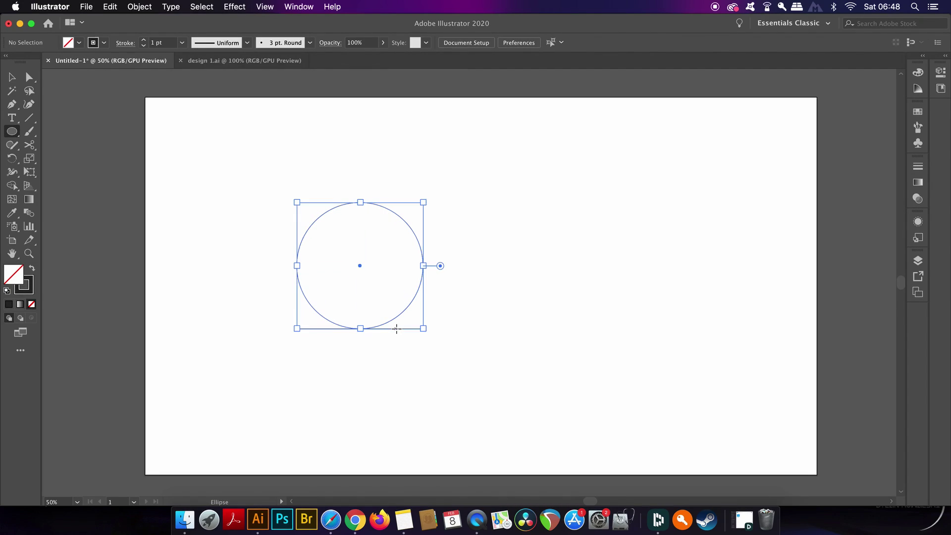
{"action": "key", "text": "v"}
{"action": "left_click", "coordinate": [181, 43]}
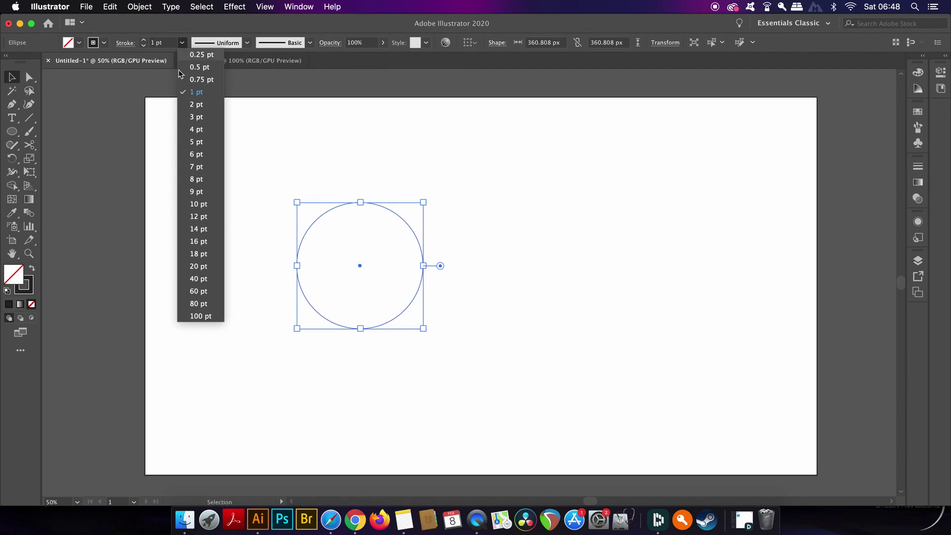
{"action": "left_click", "coordinate": [197, 279]}
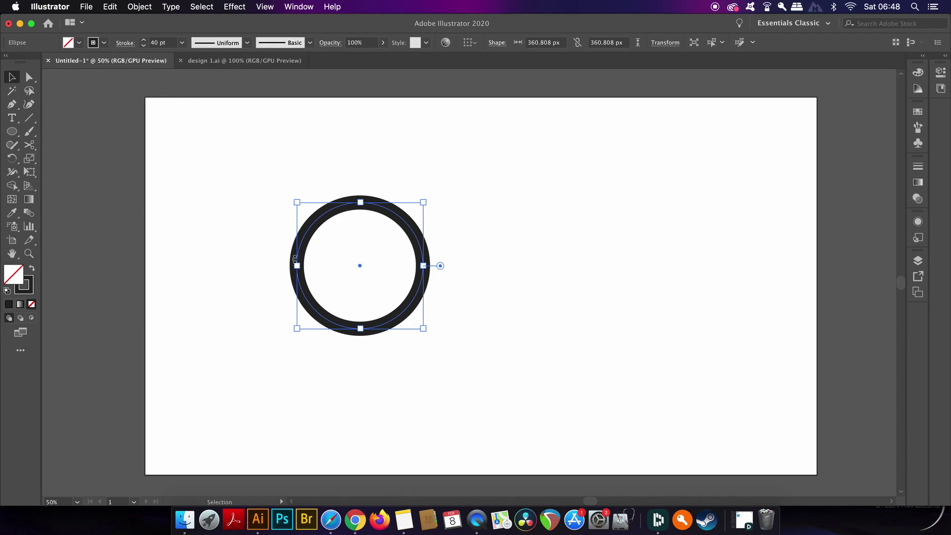
- Drag a copy of the ring to the right so the two circles overlap
{"action": "left_click", "coordinate": [309, 240]}
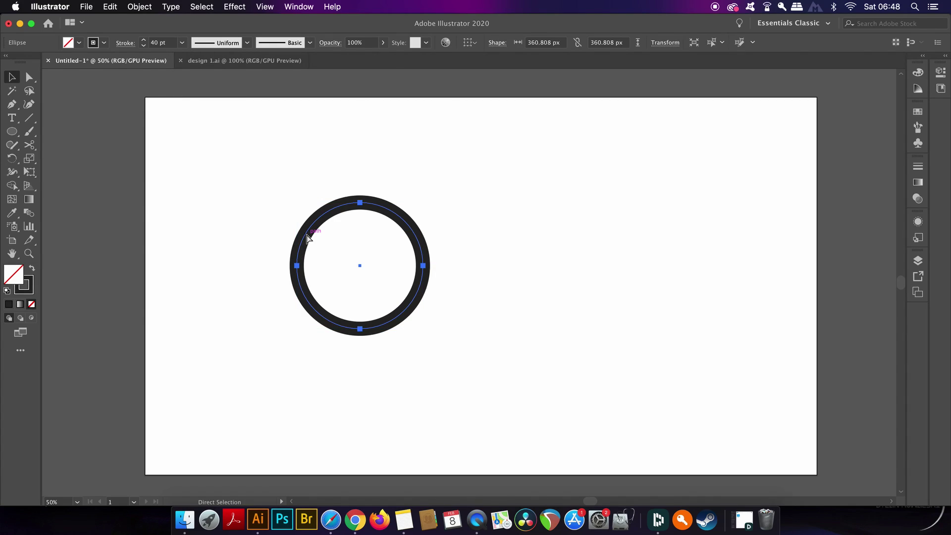
{"action": "left_click_drag", "start_coordinate": [307, 242], "coordinate": [369, 243]}
{"action": "left_click", "coordinate": [367, 172]}
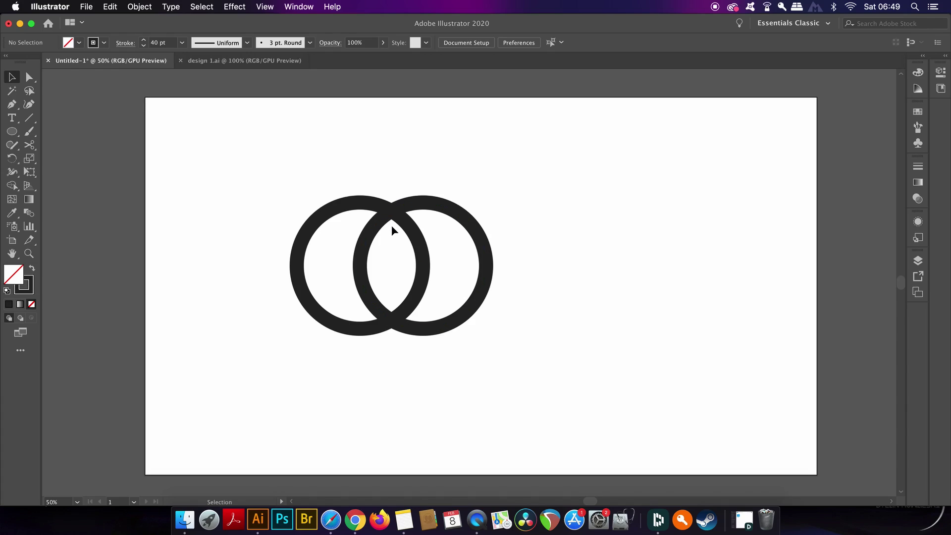
- Select both rings and set their stroke weight to 60 pt
{"action": "key", "text": "super+a"}
{"action": "left_click", "coordinate": [182, 42]}
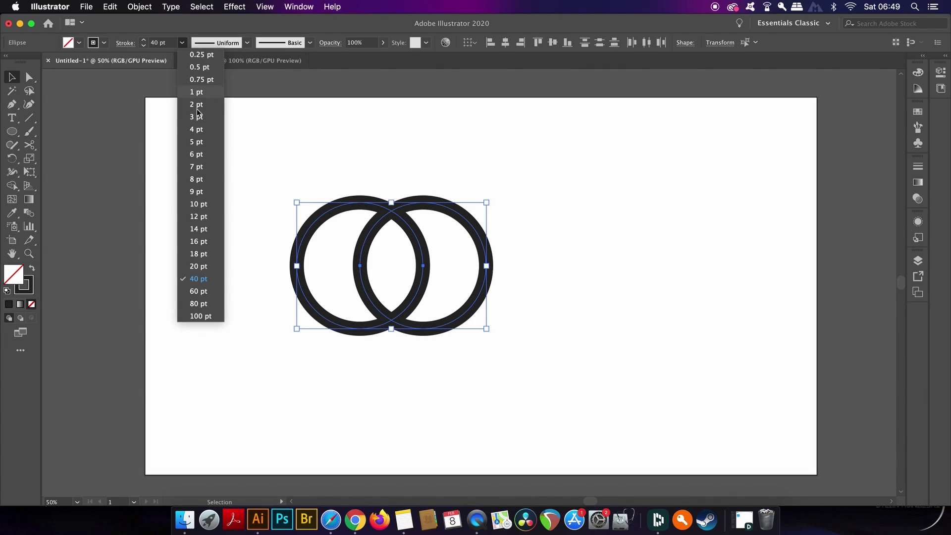
{"action": "left_click", "coordinate": [207, 304]}
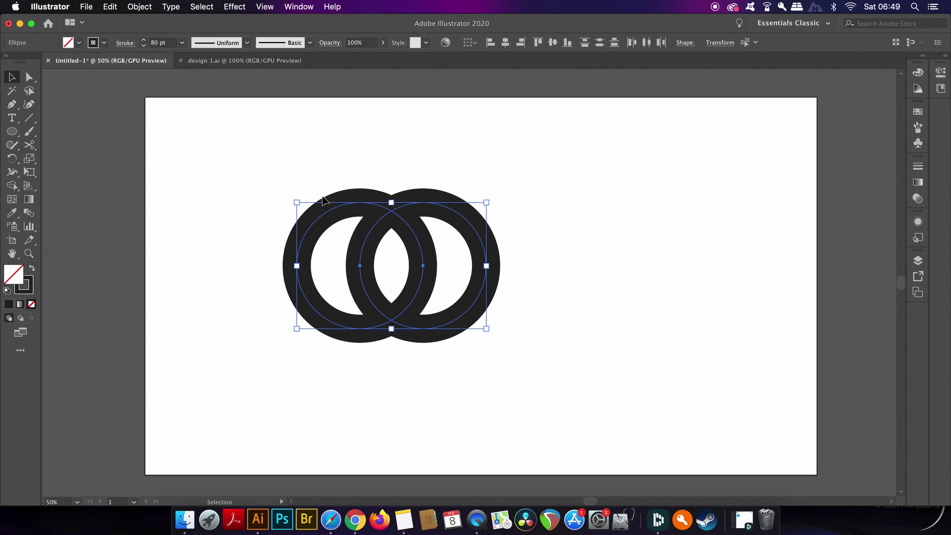
{"action": "left_click", "coordinate": [182, 42]}
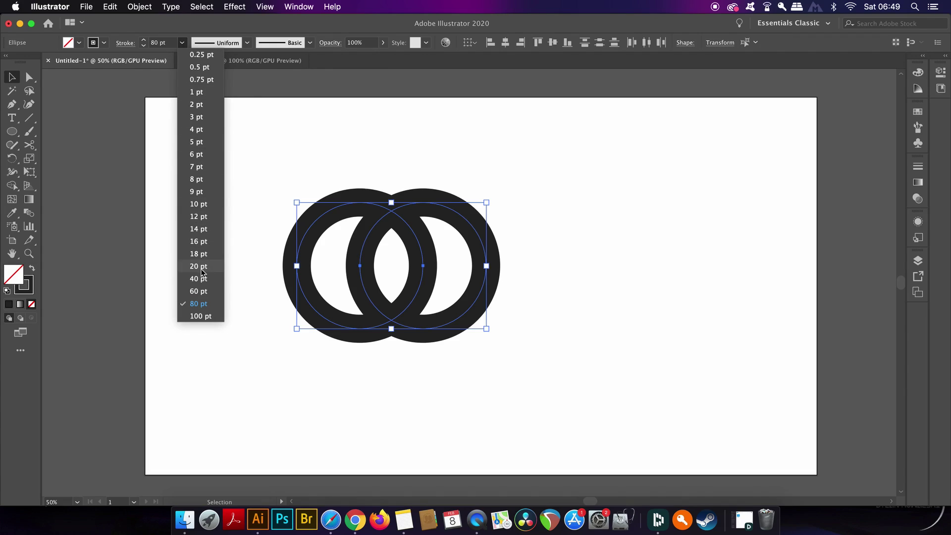
{"action": "left_click", "coordinate": [201, 291]}
{"action": "left_click", "coordinate": [299, 153]}
{"action": "left_click_drag", "start_coordinate": [357, 217], "coordinate": [492, 341]}
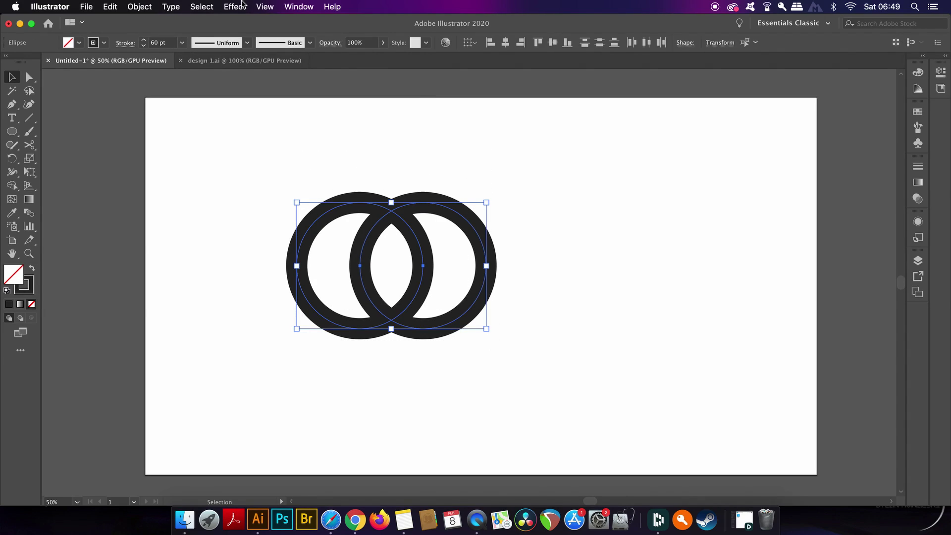
- Convert both rings' 60 pt strokes into filled shapes with Object > Path > Outline Stroke
{"action": "left_click", "coordinate": [139, 7]}
{"action": "mouse_move", "coordinate": [186, 258]}
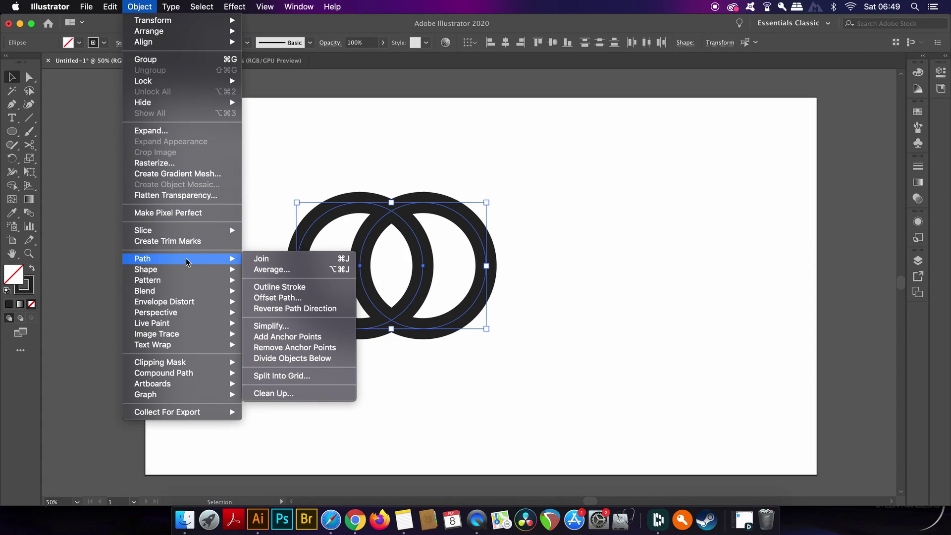
{"action": "left_click", "coordinate": [288, 287]}
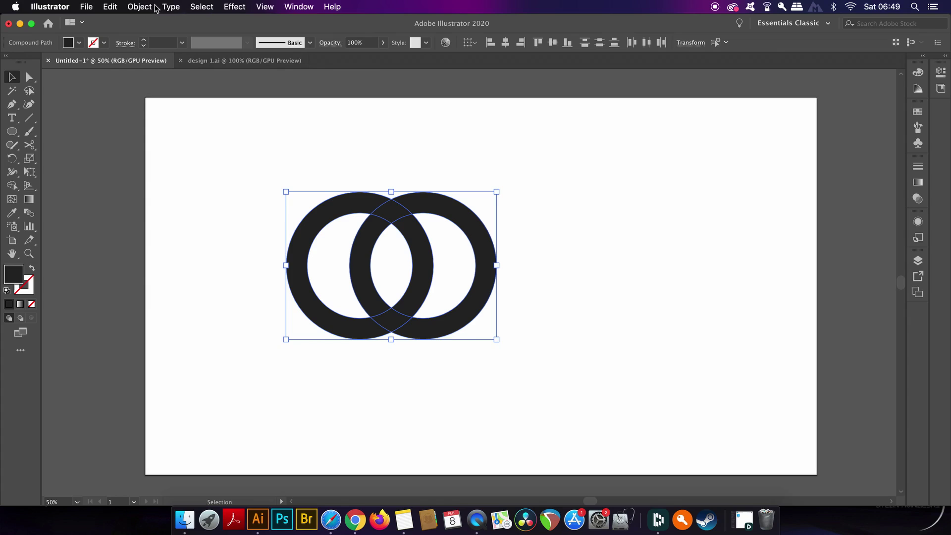
{"action": "left_click", "coordinate": [142, 7]}
{"action": "mouse_move", "coordinate": [222, 259]}
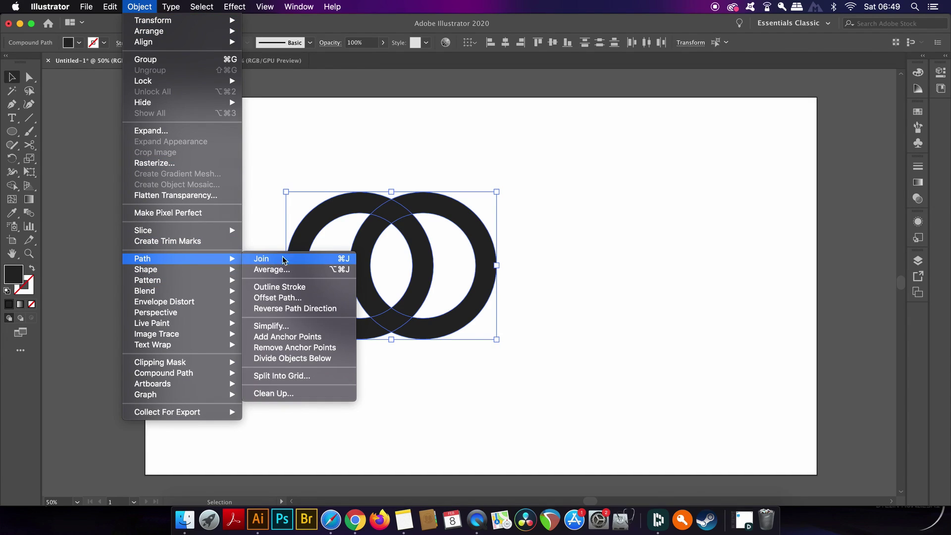
- Set up an Offset Path of 10 px with Miter joins and preview on
{"action": "left_click", "coordinate": [315, 298]}
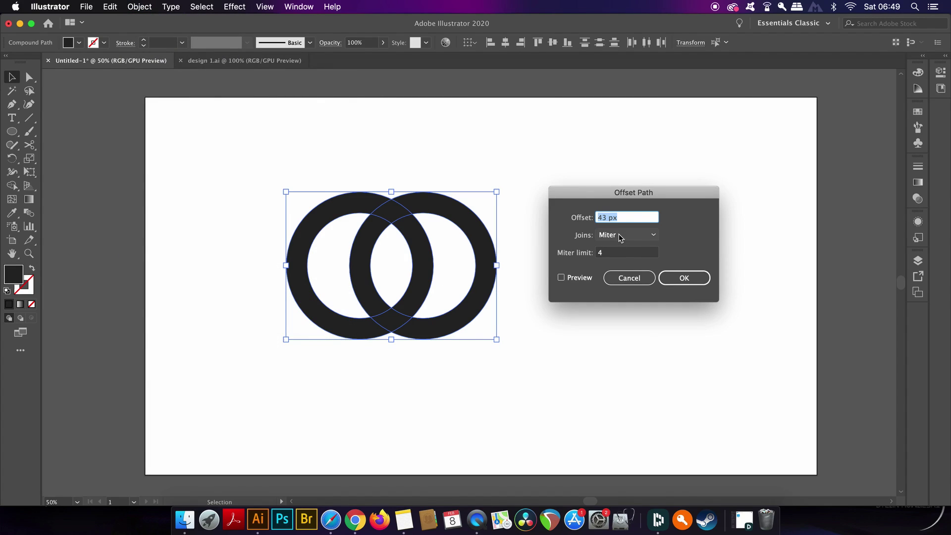
{"action": "left_click", "coordinate": [588, 280]}
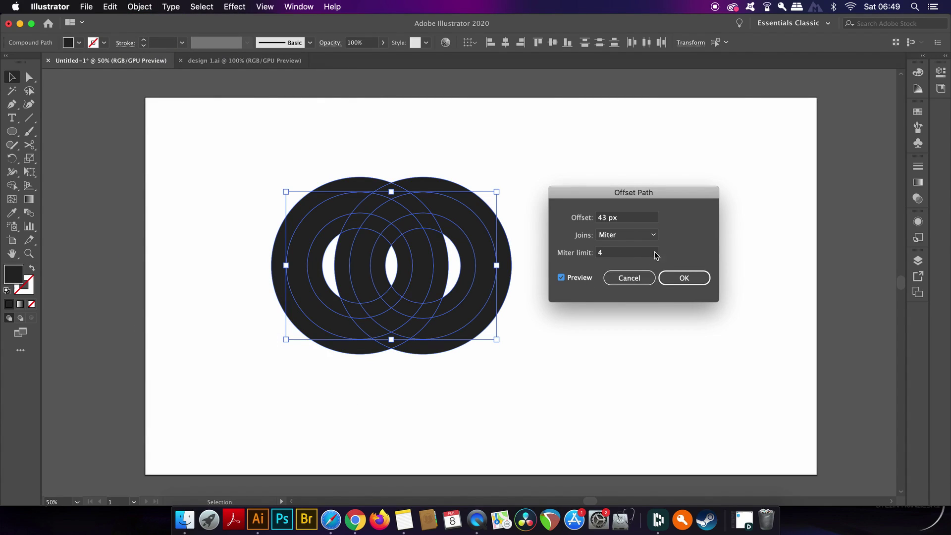
{"action": "left_click_drag", "start_coordinate": [639, 219], "coordinate": [578, 223]}
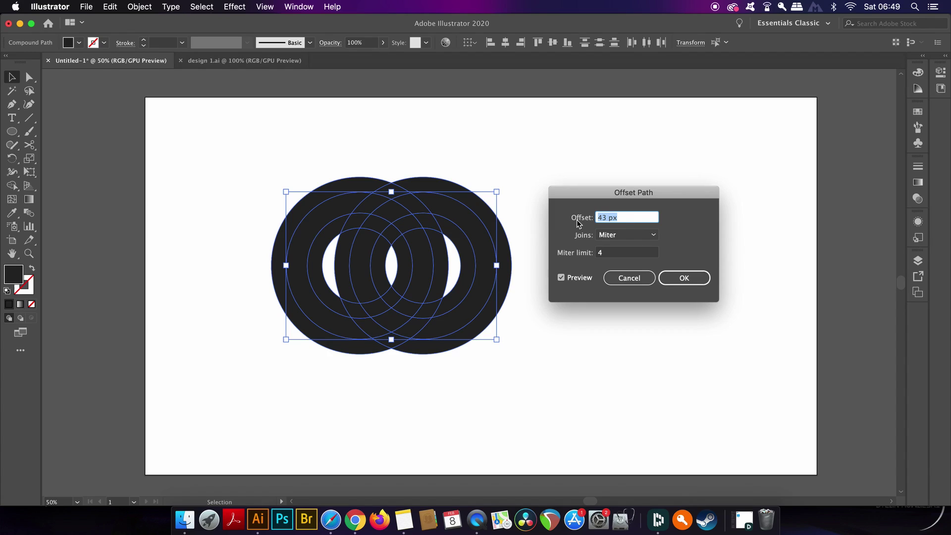
{"action": "type", "text": "10"}
{"action": "key", "text": "Tab"}
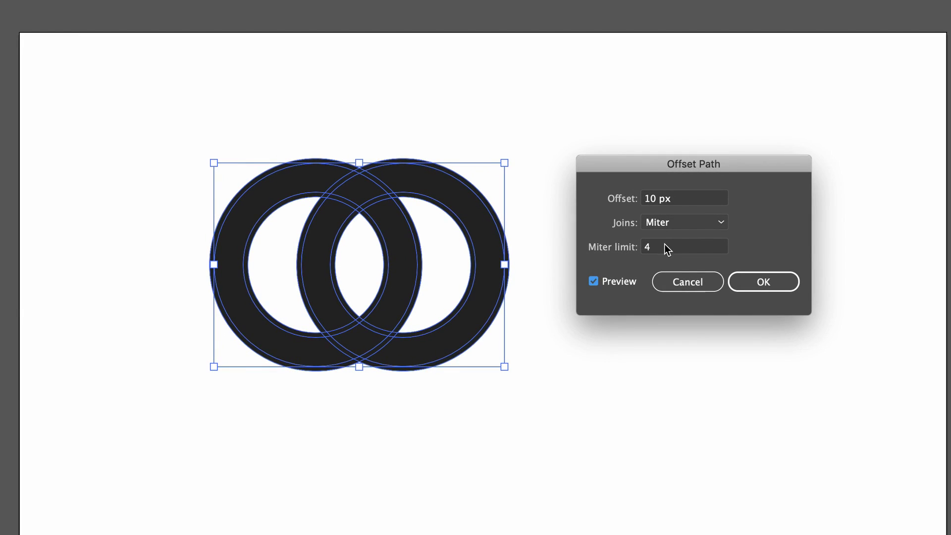
{"action": "left_click", "coordinate": [692, 224]}
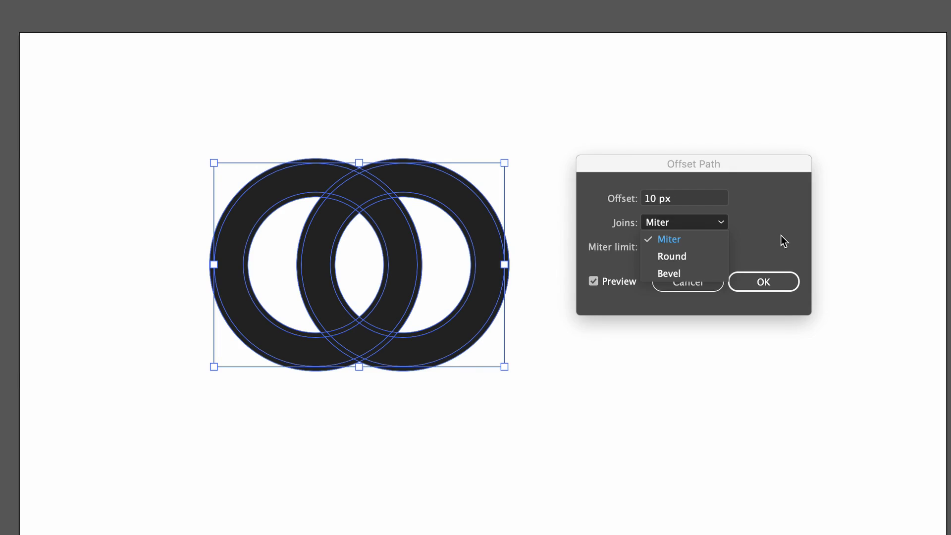
{"action": "left_click", "coordinate": [549, 218]}
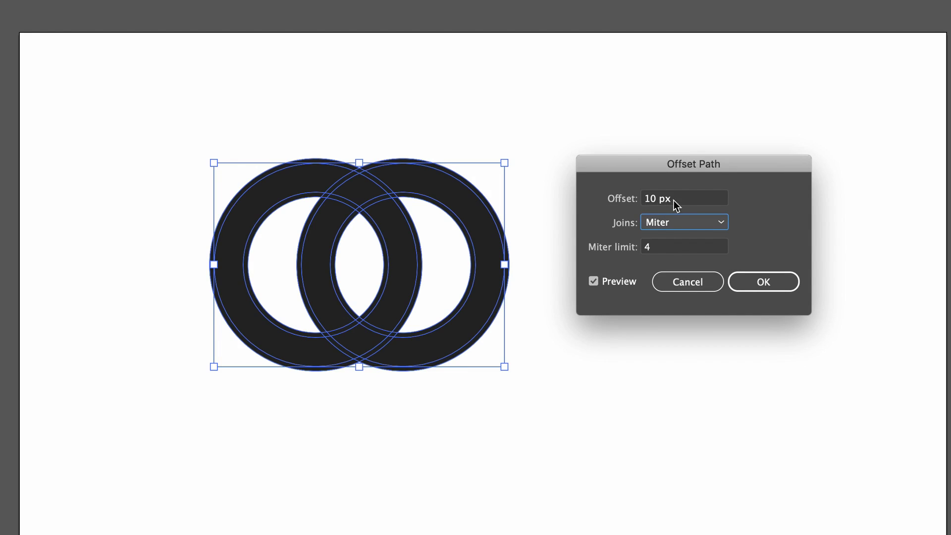
- Try 15 px and 40 px offsets in the preview, then return to exactly 10 px
{"action": "left_click_drag", "start_coordinate": [689, 204], "coordinate": [622, 203]}
{"action": "key", "text": "Up"}
{"action": "key", "text": "Up"}
{"action": "key", "text": "Up"}
{"action": "key", "text": "Up"}
{"action": "key", "text": "Up"}
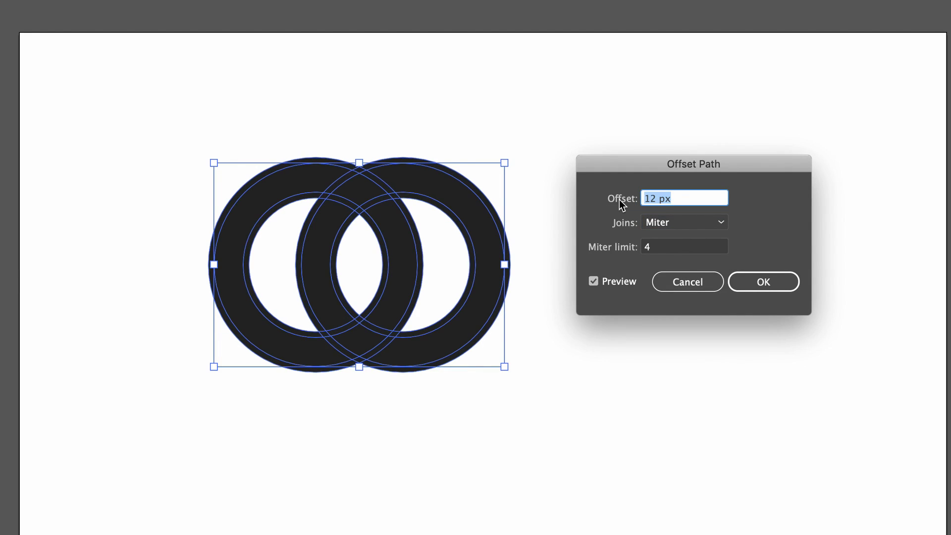
{"action": "key", "text": "Down"}
{"action": "key", "text": "Down"}
{"action": "key", "text": "Down"}
{"action": "key", "text": "Down"}
{"action": "key", "text": "Down"}
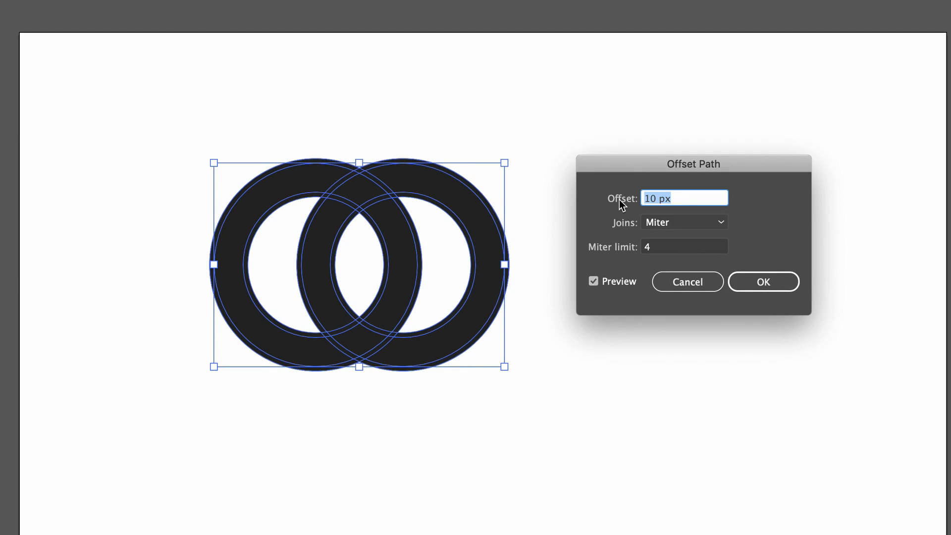
{"action": "key", "text": "shift+Up"}
{"action": "key", "text": "shift+Up"}
{"action": "key", "text": "shift+Up"}
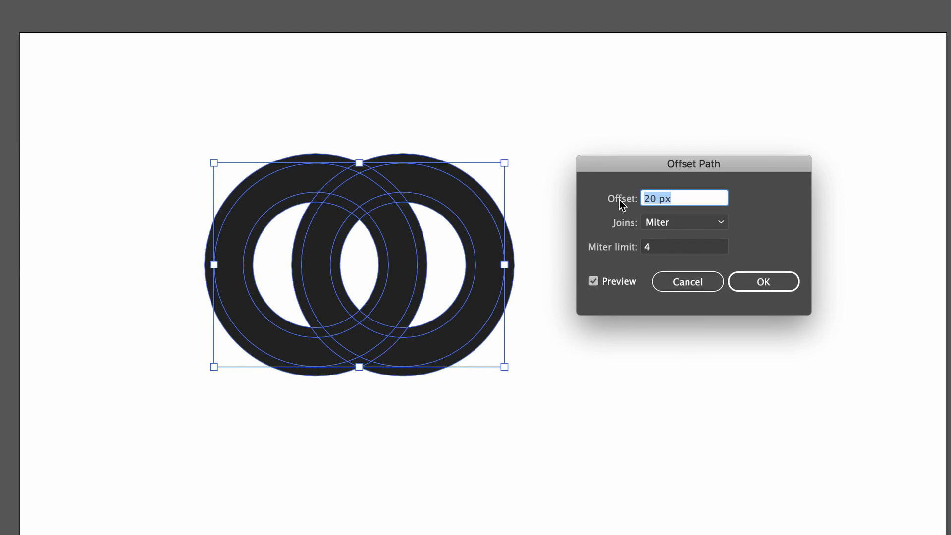
{"action": "key", "text": "shift+Down"}
{"action": "key", "text": "shift+Down"}
{"action": "key", "text": "shift+Down"}
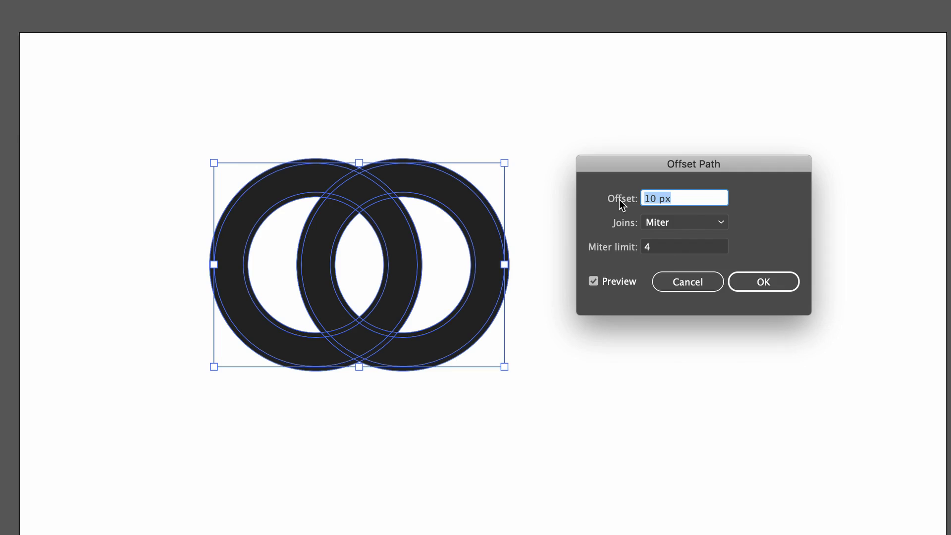
{"action": "key", "text": "super+Up"}
{"action": "key", "text": "super+Up"}
{"action": "key", "text": "super+Up"}
{"action": "key", "text": "super+Up"}
{"action": "key", "text": "super+Up"}
{"action": "key", "text": "super+Up"}
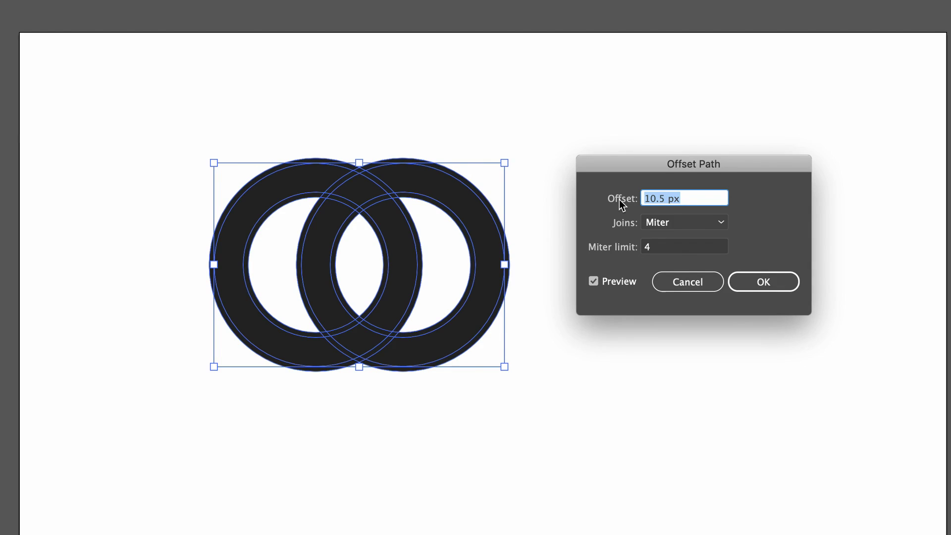
{"action": "key", "text": "super+Down"}
{"action": "key", "text": "super+Down"}
{"action": "key", "text": "super+Down"}
{"action": "key", "text": "super+Down"}
{"action": "key", "text": "super+Down"}
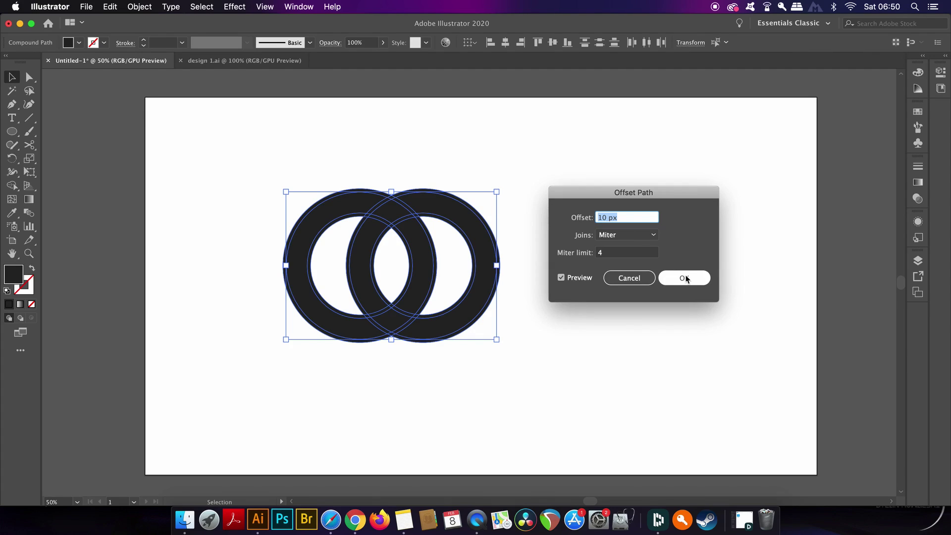
- Apply the 10 px offset and fill it pure white (#FFFFFF), then deselect
{"action": "left_click", "coordinate": [684, 278]}
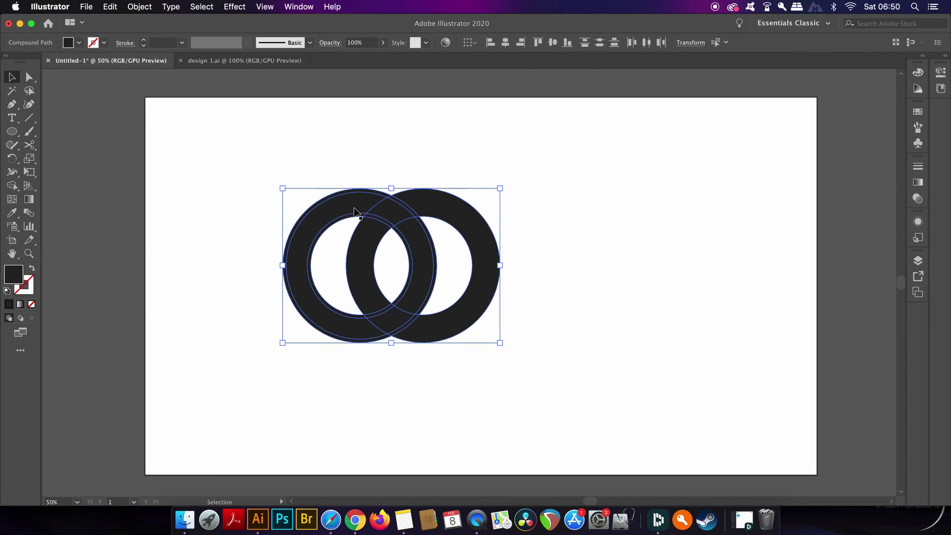
{"action": "double_click", "coordinate": [18, 279]}
{"action": "left_click", "coordinate": [545, 193]}
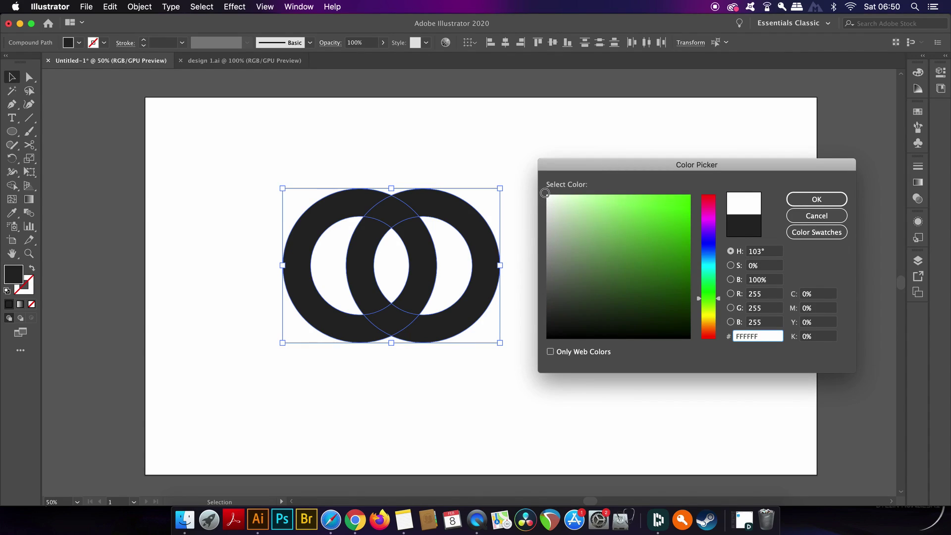
{"action": "key", "text": "Return"}
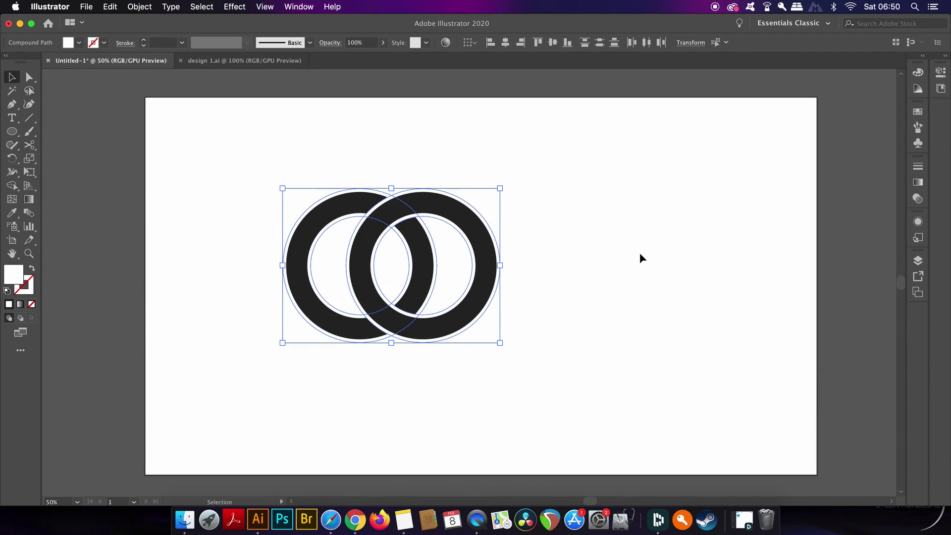
{"action": "left_click", "coordinate": [640, 253]}
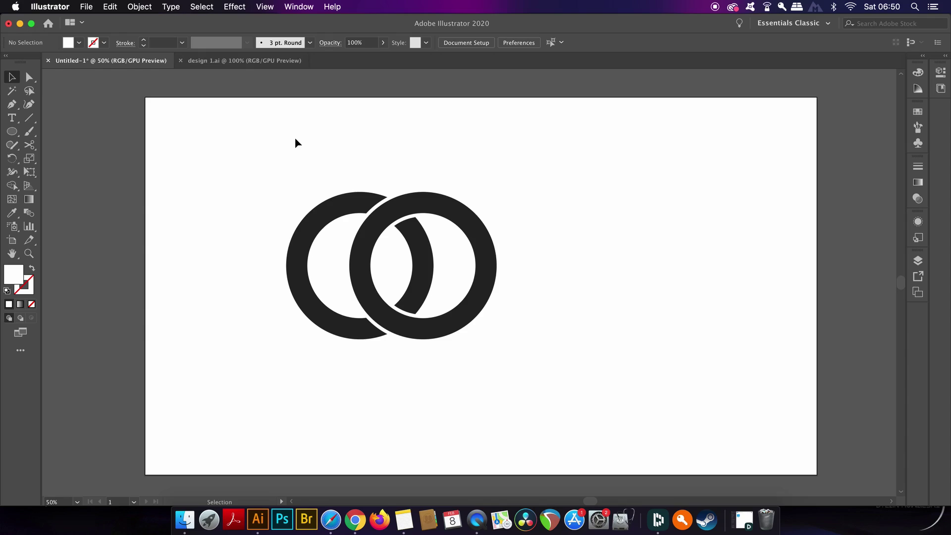
- Move both rings further left on the artboard
{"action": "left_click_drag", "start_coordinate": [295, 137], "coordinate": [566, 369]}
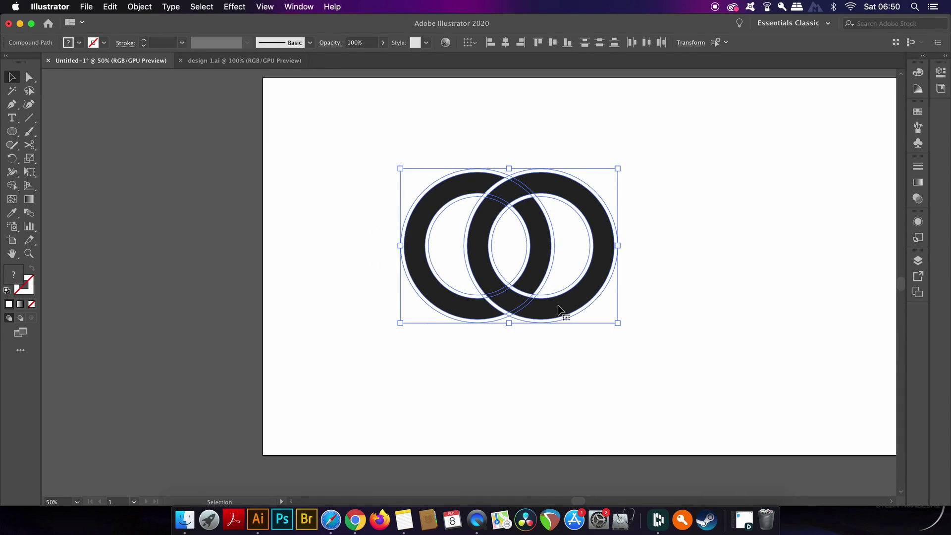
{"action": "left_click_drag", "start_coordinate": [555, 311], "coordinate": [267, 323]}
{"action": "left_click", "coordinate": [428, 353]}
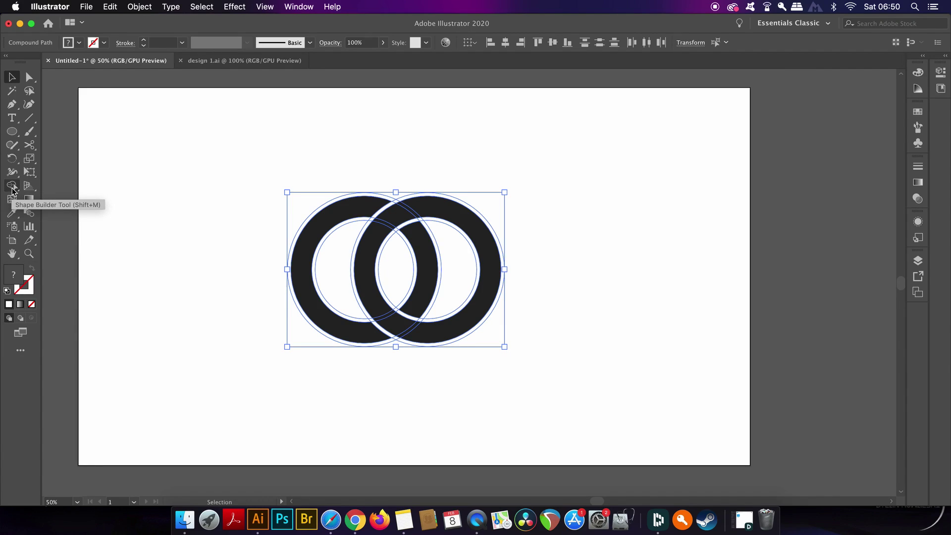
- With Shape Builder, merge the central lens, top strip and right crescent, and remove the crossing slivers
{"action": "left_click", "coordinate": [12, 187]}
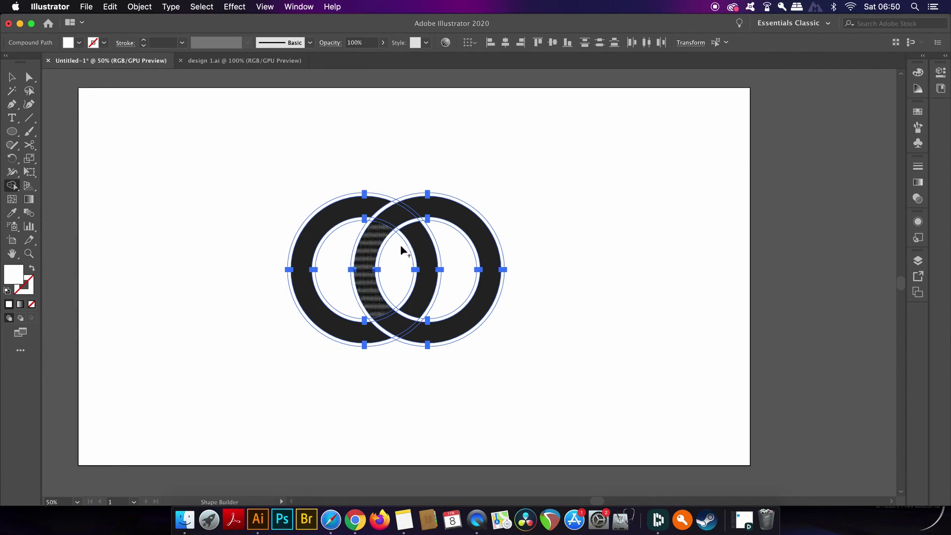
{"action": "scroll", "coordinate": [405, 231], "scroll_direction": "up", "scroll_amount": 2}
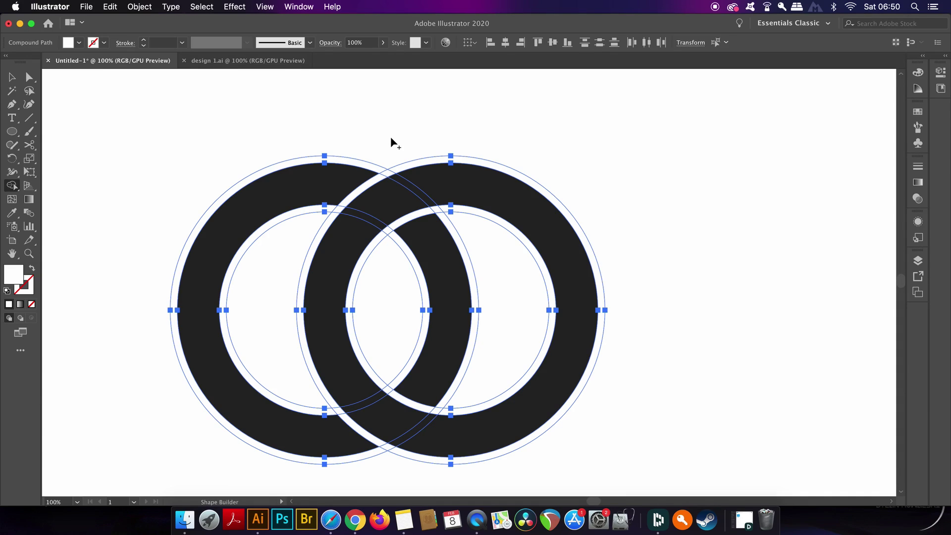
{"action": "mouse_move", "coordinate": [377, 244]}
{"action": "left_mouse_down"}
{"action": "mouse_move", "coordinate": [408, 255]}
{"action": "mouse_move", "coordinate": [398, 233]}
{"action": "mouse_move", "coordinate": [421, 219]}
{"action": "mouse_move", "coordinate": [396, 227]}
{"action": "left_mouse_up"}
{"action": "key", "text": "super+z"}
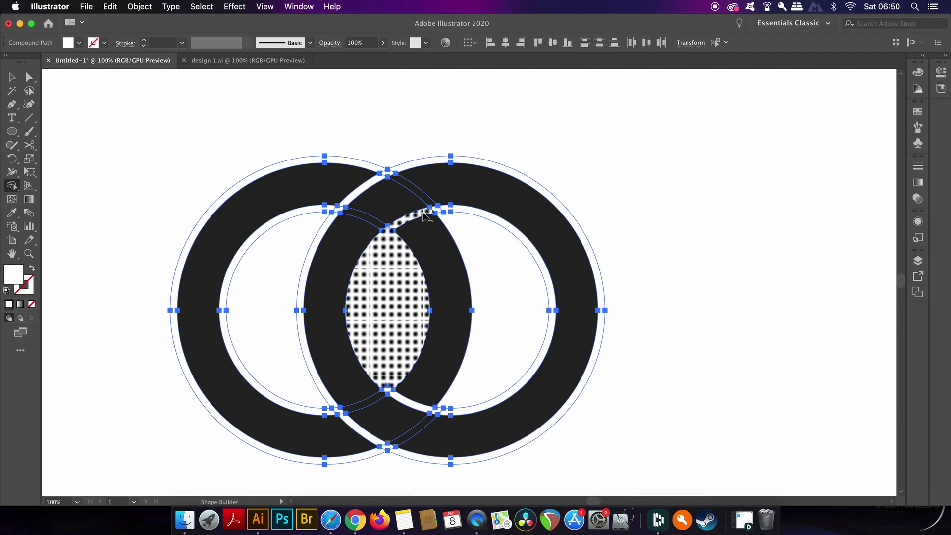
{"action": "mouse_move", "coordinate": [424, 217]}
{"action": "left_mouse_down"}
{"action": "mouse_move", "coordinate": [453, 211]}
{"action": "mouse_move", "coordinate": [486, 274]}
{"action": "mouse_move", "coordinate": [473, 396]}
{"action": "mouse_move", "coordinate": [443, 412]}
{"action": "mouse_move", "coordinate": [457, 410]}
{"action": "mouse_move", "coordinate": [423, 408]}
{"action": "mouse_move", "coordinate": [396, 386]}
{"action": "left_mouse_up"}
{"action": "left_click", "coordinate": [384, 384], "text": "alt"}
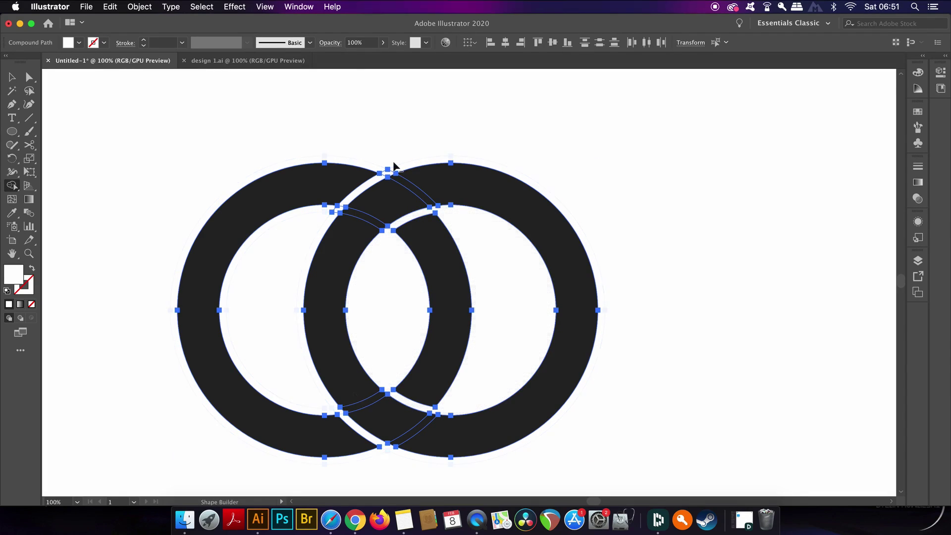
{"action": "left_click", "coordinate": [385, 175], "text": "alt"}
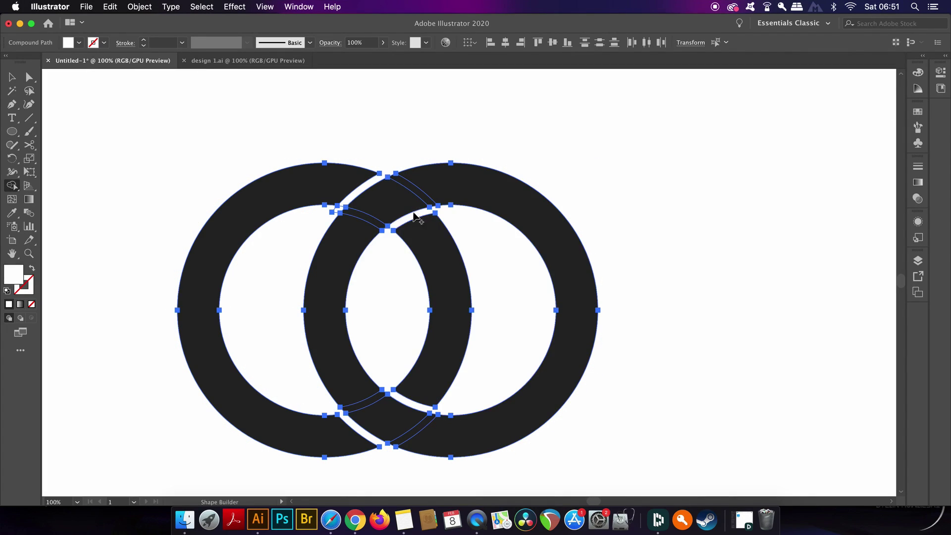
{"action": "left_click", "coordinate": [335, 211], "text": "alt"}
- Move the finished two-ring shape off the artboard to the left
{"action": "key", "text": "v"}
{"action": "left_click", "coordinate": [171, 254]}
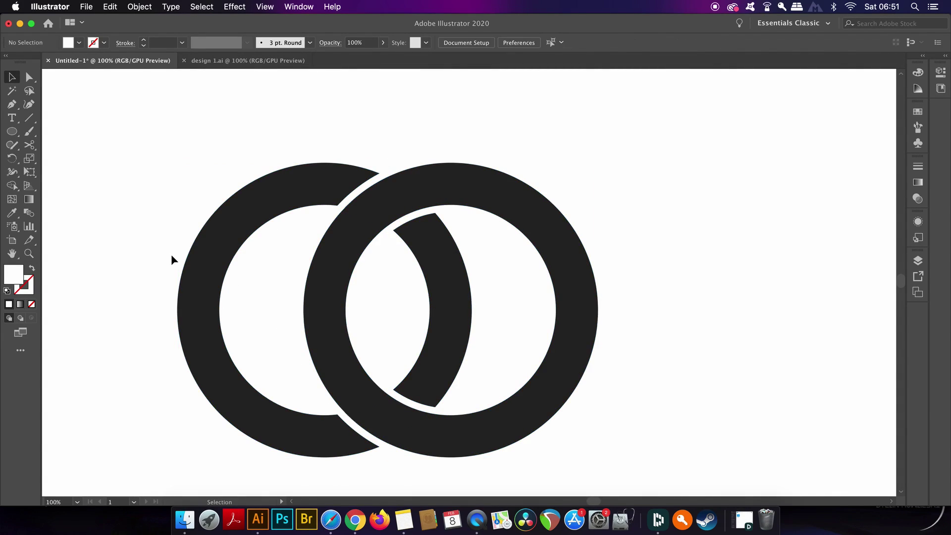
{"action": "key", "text": "super+minus"}
{"action": "left_click_drag", "start_coordinate": [173, 257], "coordinate": [396, 240]}
{"action": "left_click_drag", "start_coordinate": [342, 172], "coordinate": [619, 387]}
{"action": "left_click_drag", "start_coordinate": [544, 340], "coordinate": [180, 324]}
{"action": "left_click", "coordinate": [330, 363]}
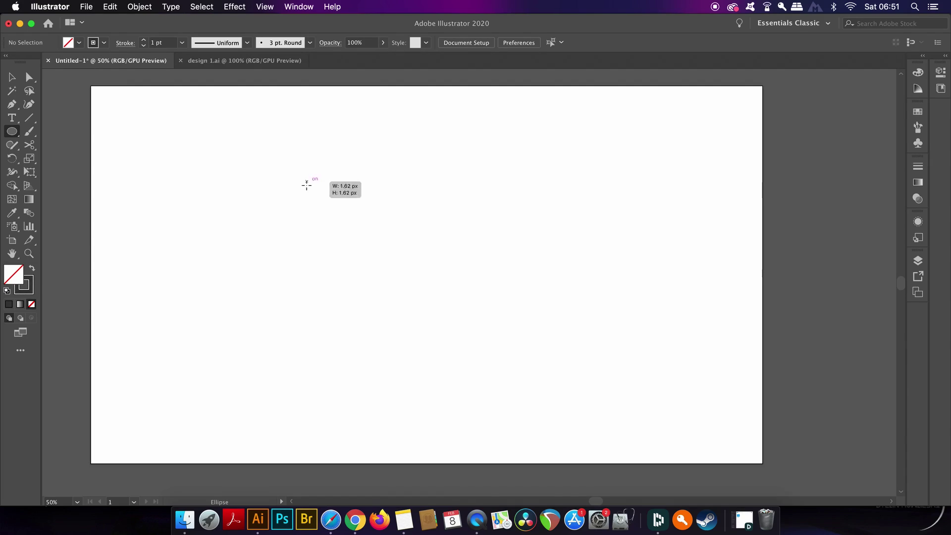
- Draw a fresh circle on the empty artboard and set its stroke to 60 pt
{"action": "mouse_move", "coordinate": [307, 181]}
{"action": "left_mouse_down"}
{"action": "mouse_move", "coordinate": [396, 322]}
{"action": "mouse_move", "coordinate": [455, 329]}
{"action": "left_mouse_up"}
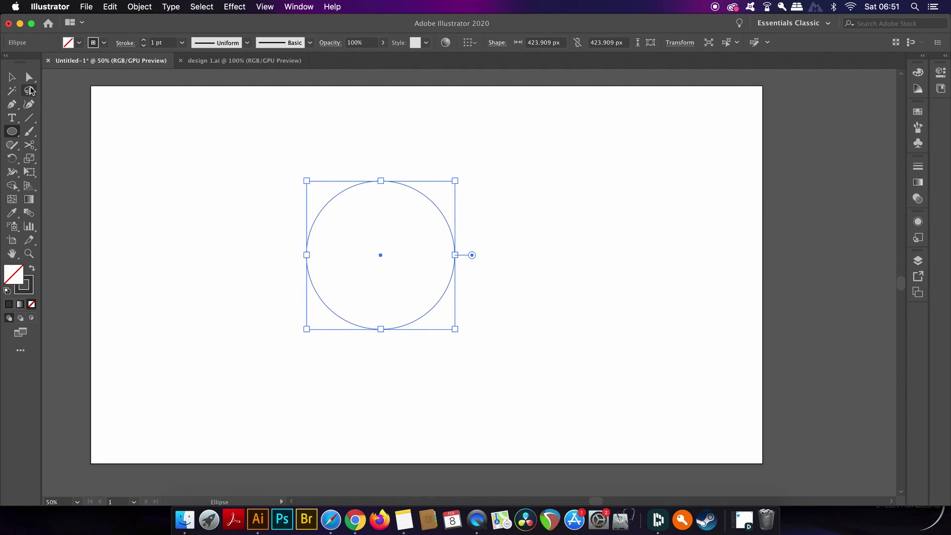
{"action": "left_click", "coordinate": [11, 77]}
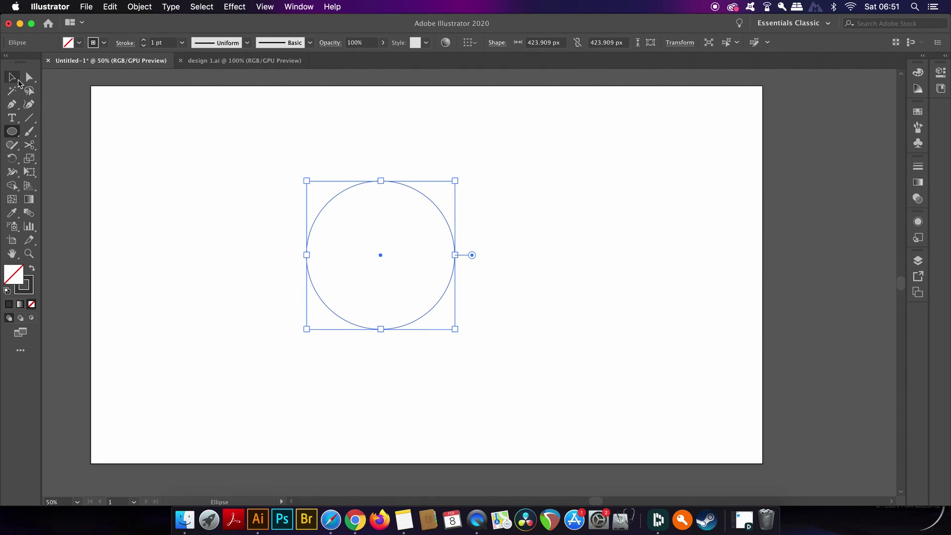
{"action": "left_click", "coordinate": [181, 42]}
{"action": "left_click", "coordinate": [200, 292]}
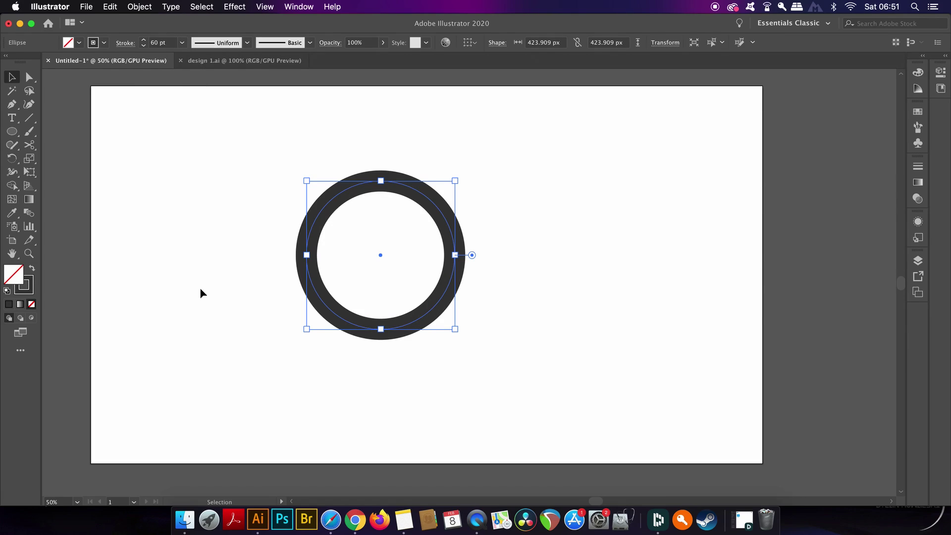
{"action": "left_click", "coordinate": [387, 364]}
{"action": "scroll", "coordinate": [389, 361], "scroll_direction": "up", "scroll_amount": 1}
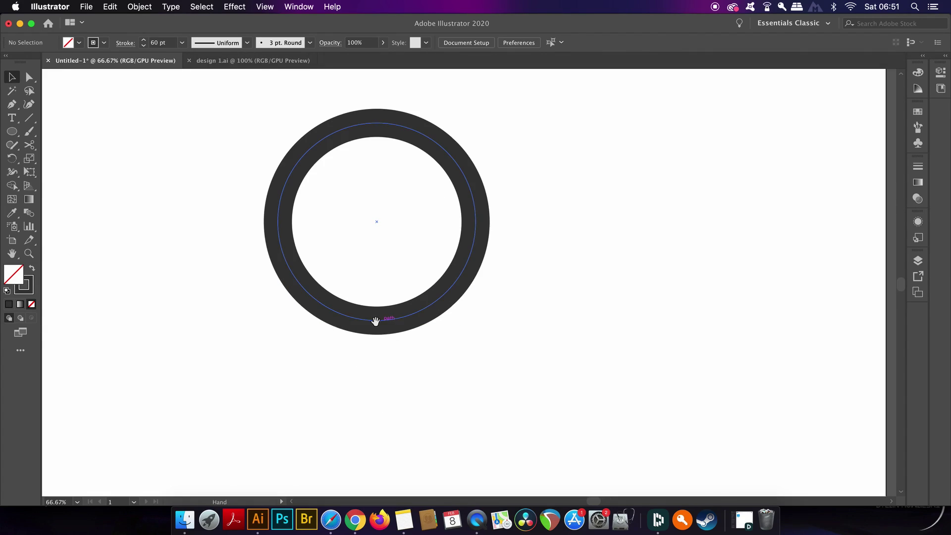
{"action": "left_click_drag", "start_coordinate": [376, 318], "coordinate": [405, 381]}
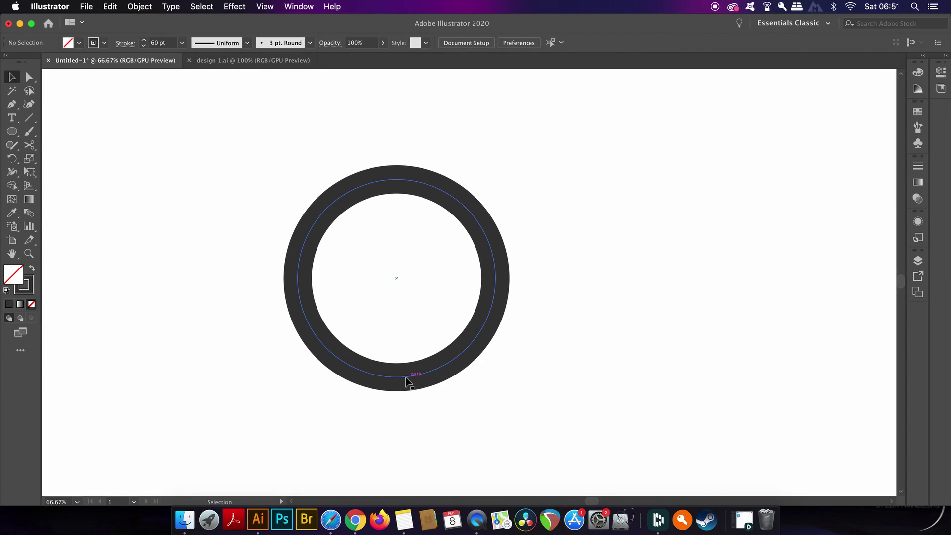
- Cut the ring at its bottom and left points and delete the three-quarter arc
{"action": "left_click", "coordinate": [405, 381]}
{"action": "key", "text": "c"}
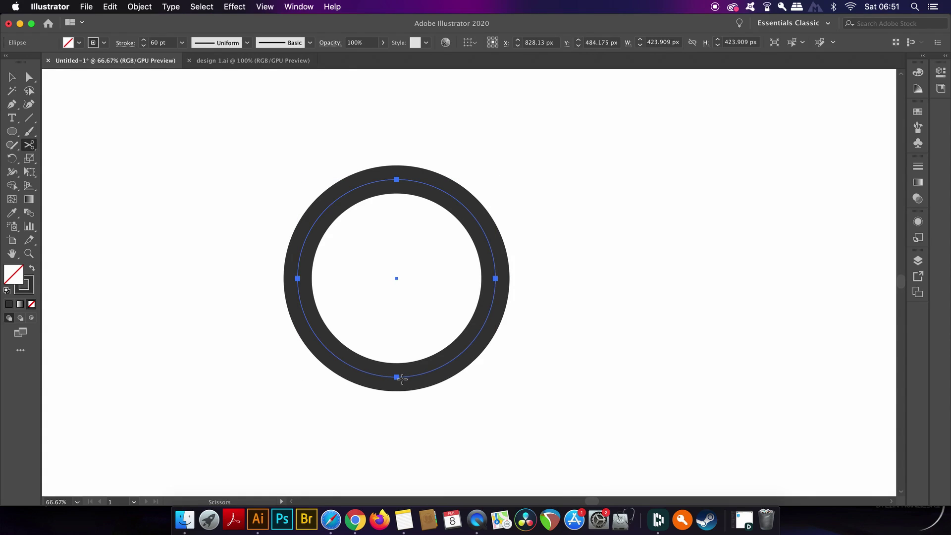
{"action": "left_click", "coordinate": [397, 377]}
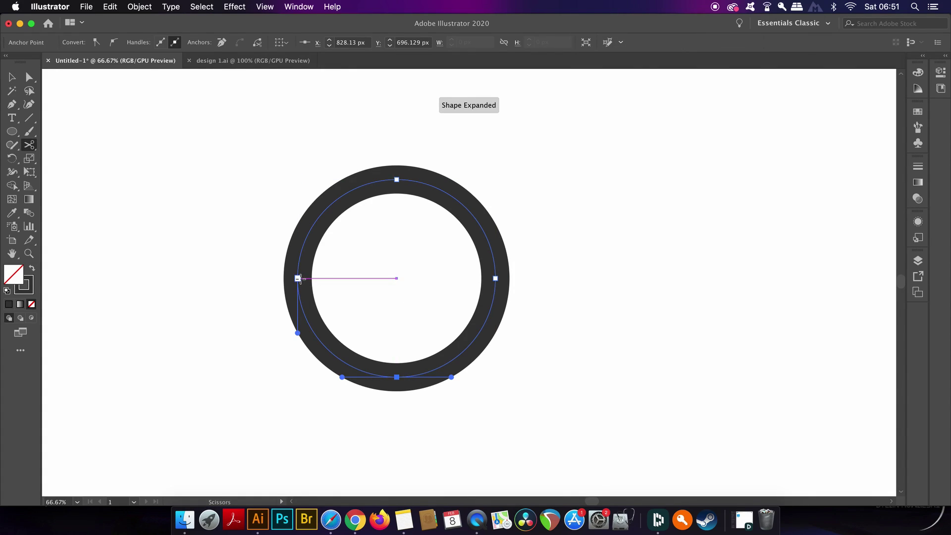
{"action": "left_click", "coordinate": [298, 278]}
{"action": "key", "text": "v"}
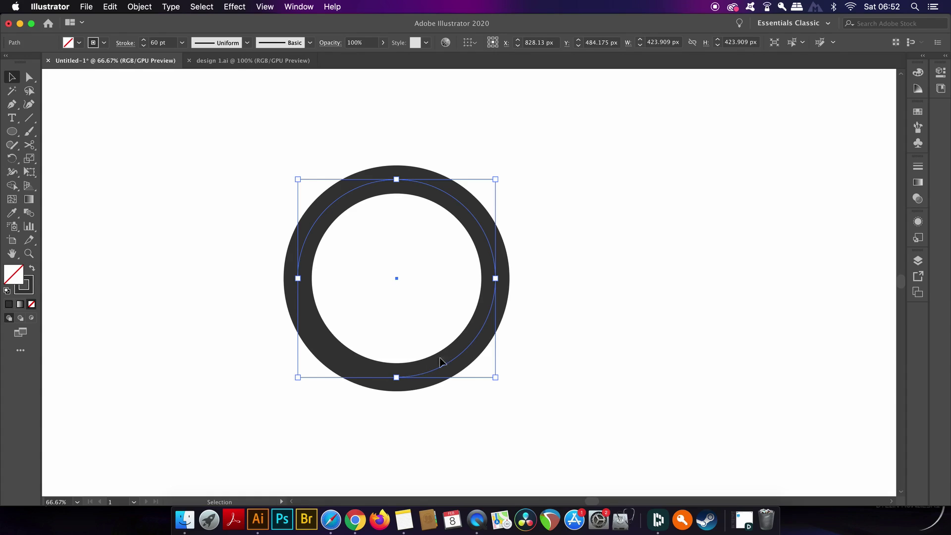
{"action": "left_click", "coordinate": [503, 322]}
{"action": "key", "text": "Delete"}
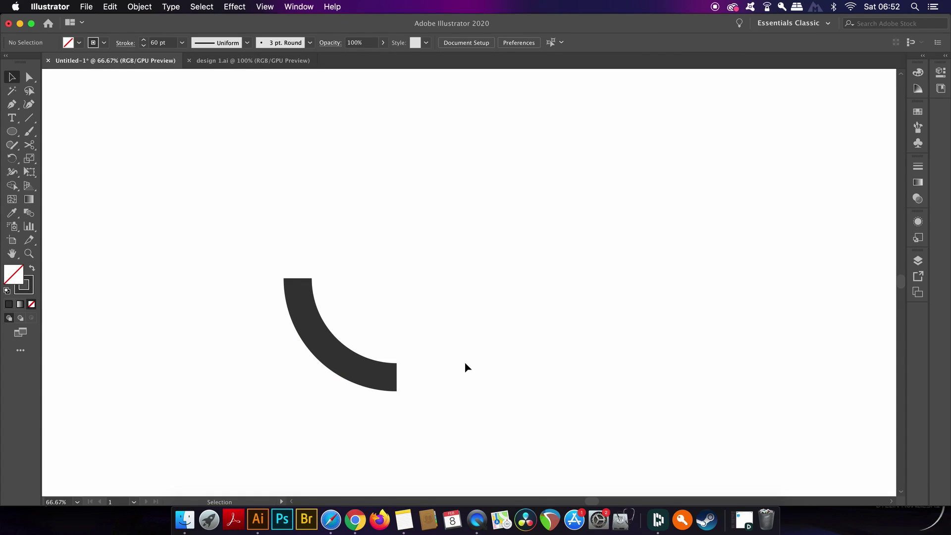
- With the Pen tool, add a corner point above the arc and close it into a quarter-circle wedge
{"action": "key", "text": "p"}
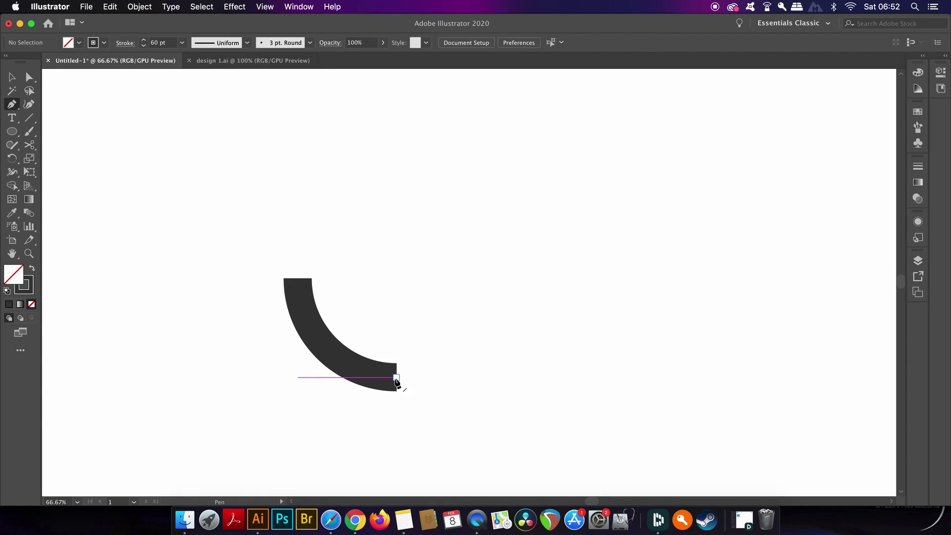
{"action": "left_click_drag", "start_coordinate": [396, 378], "coordinate": [395, 279]}
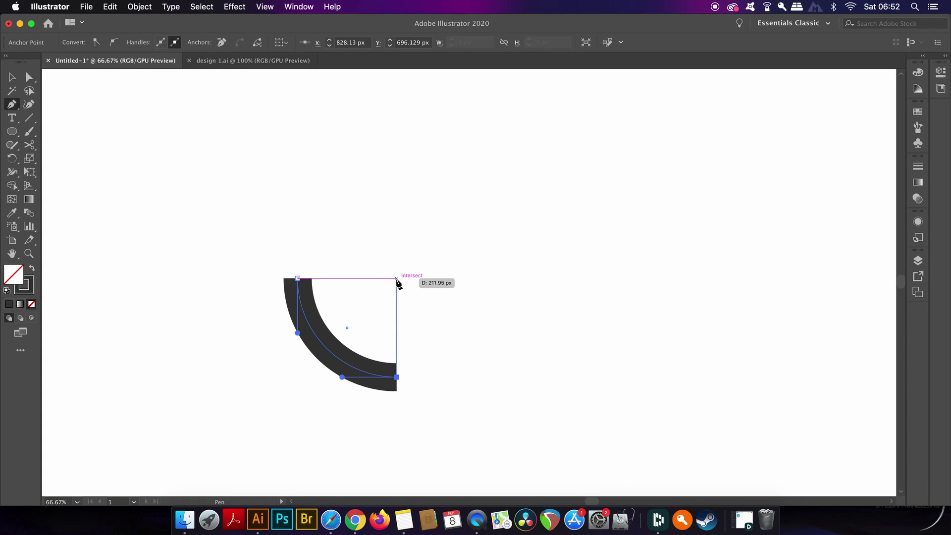
{"action": "left_click", "coordinate": [396, 279]}
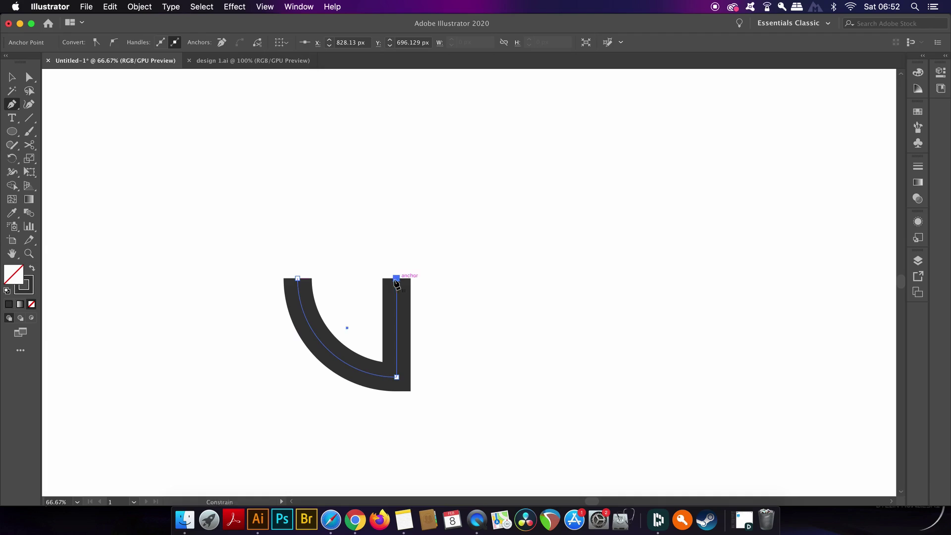
{"action": "left_click", "coordinate": [298, 279]}
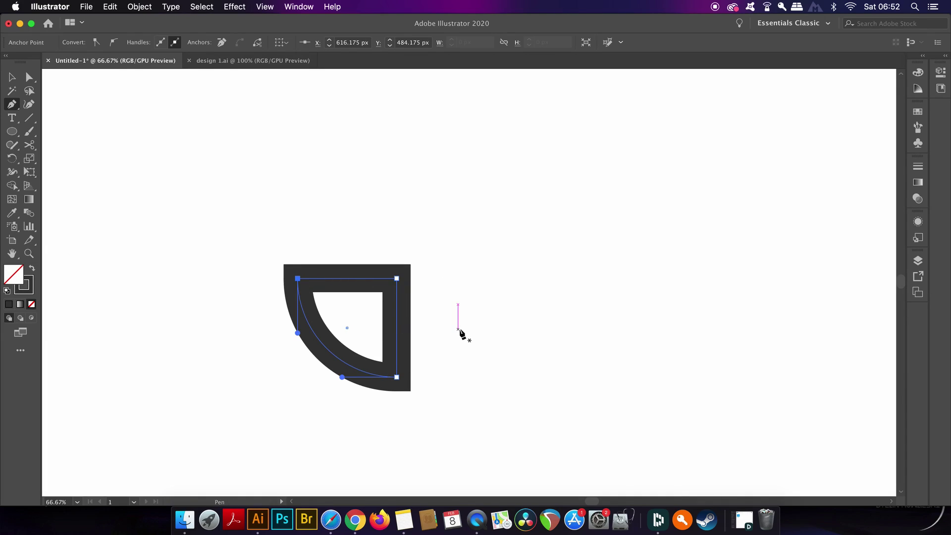
{"action": "key", "text": "v"}
{"action": "left_click", "coordinate": [481, 332]}
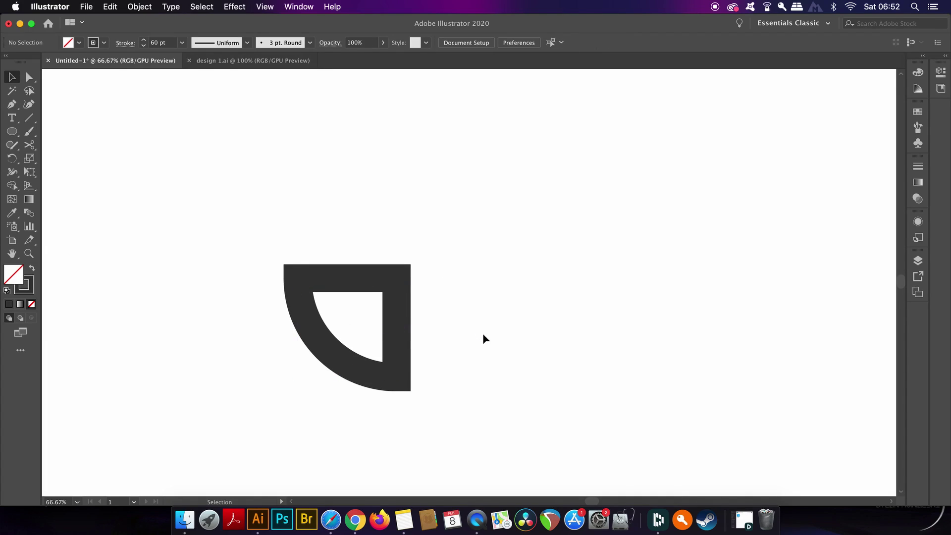
{"action": "left_click_drag", "start_coordinate": [482, 332], "coordinate": [510, 321]}
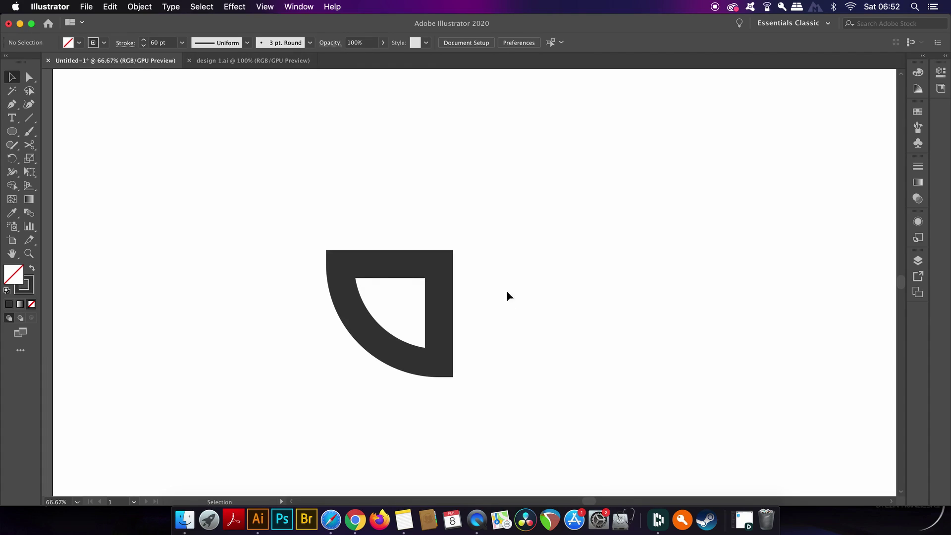
- Lower the quarter-arc's stroke to 50 pt and outline the stroke into a filled shape
{"action": "left_click_drag", "start_coordinate": [317, 175], "coordinate": [456, 346]}
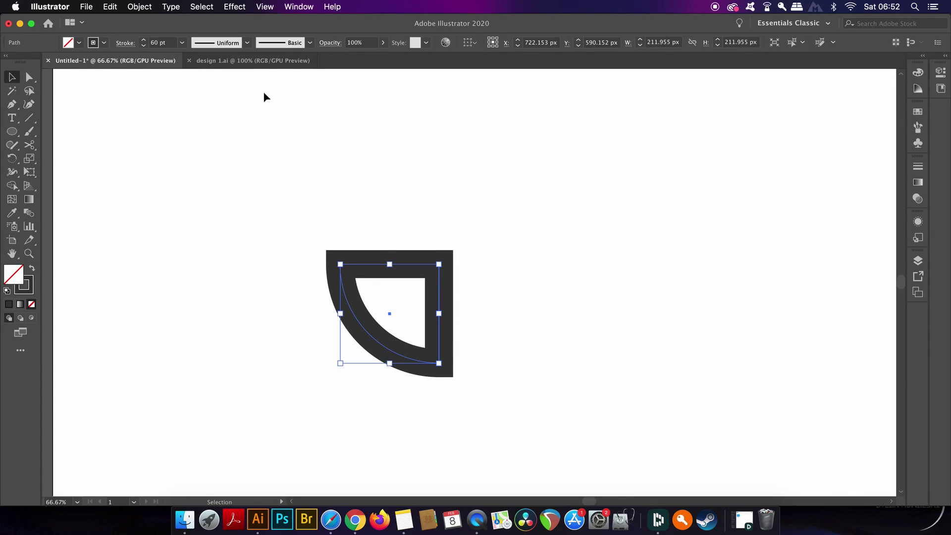
{"action": "left_click", "coordinate": [144, 46]}
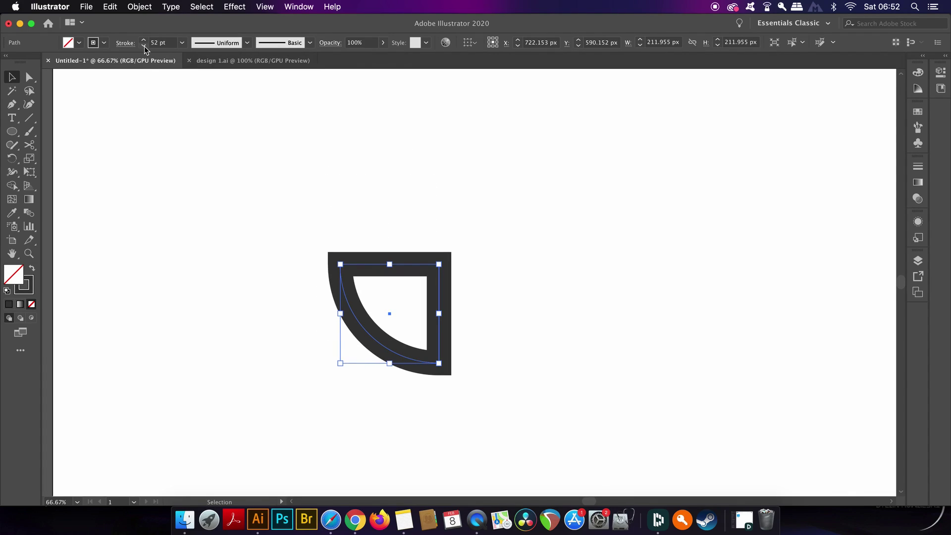
{"action": "left_click", "coordinate": [144, 46]}
{"action": "left_click", "coordinate": [144, 46]}
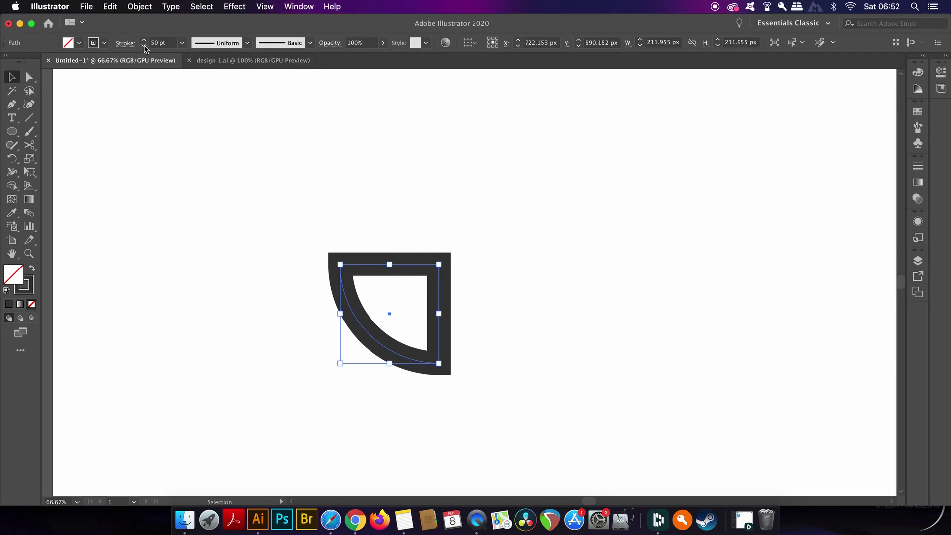
{"action": "left_click", "coordinate": [139, 7]}
{"action": "mouse_move", "coordinate": [222, 260]}
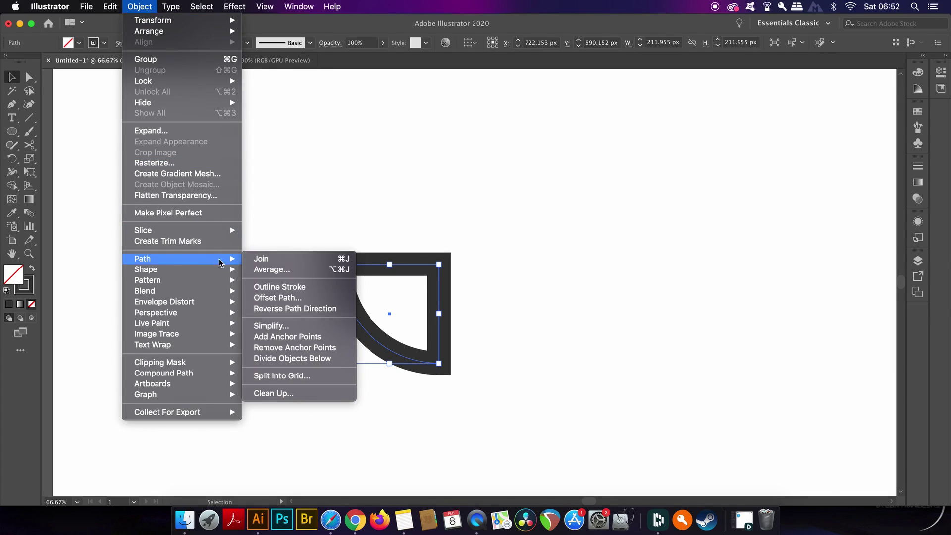
{"action": "left_click", "coordinate": [313, 287]}
{"action": "left_click", "coordinate": [435, 183]}
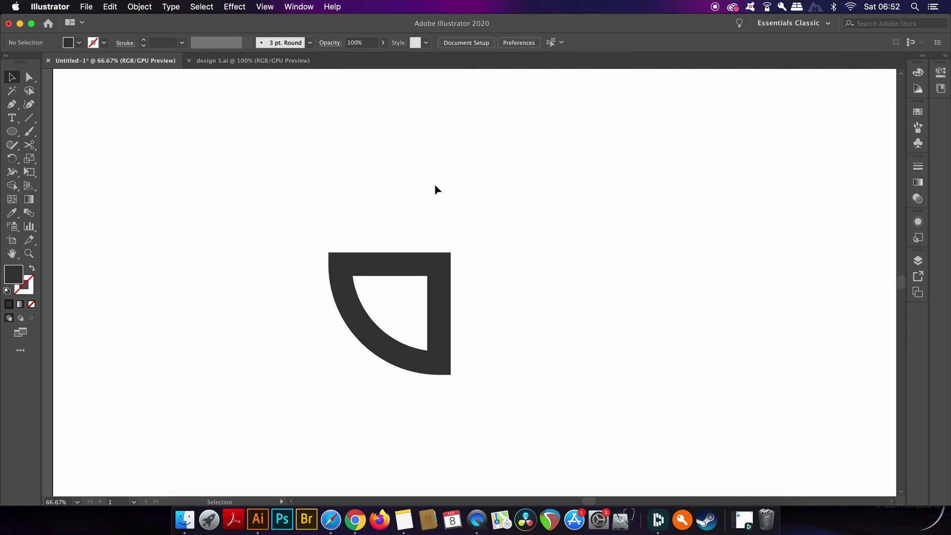
- Draw a dark square and move and scale the arc shape over it
{"action": "left_click_drag", "start_coordinate": [435, 183], "coordinate": [373, 190]}
{"action": "key", "text": "m"}
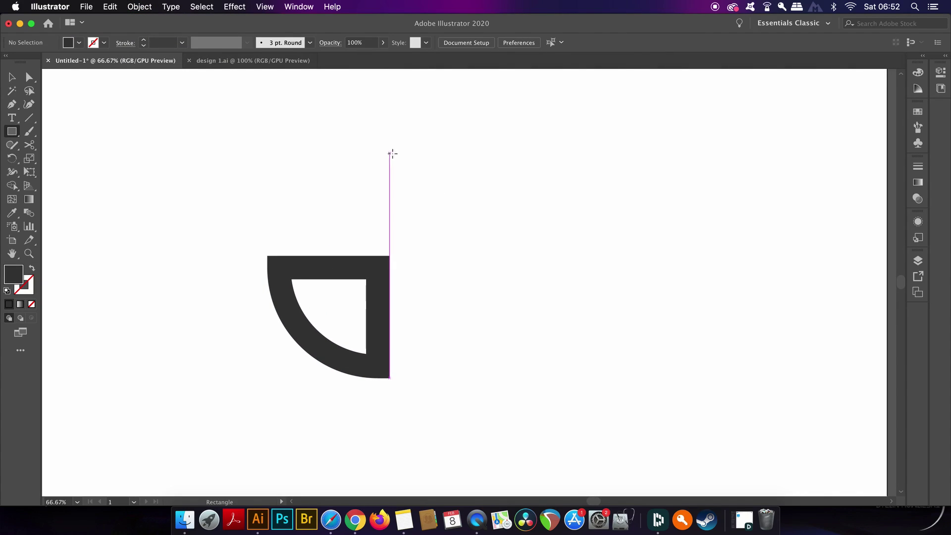
{"action": "left_click_drag", "start_coordinate": [431, 156], "coordinate": [503, 291]}
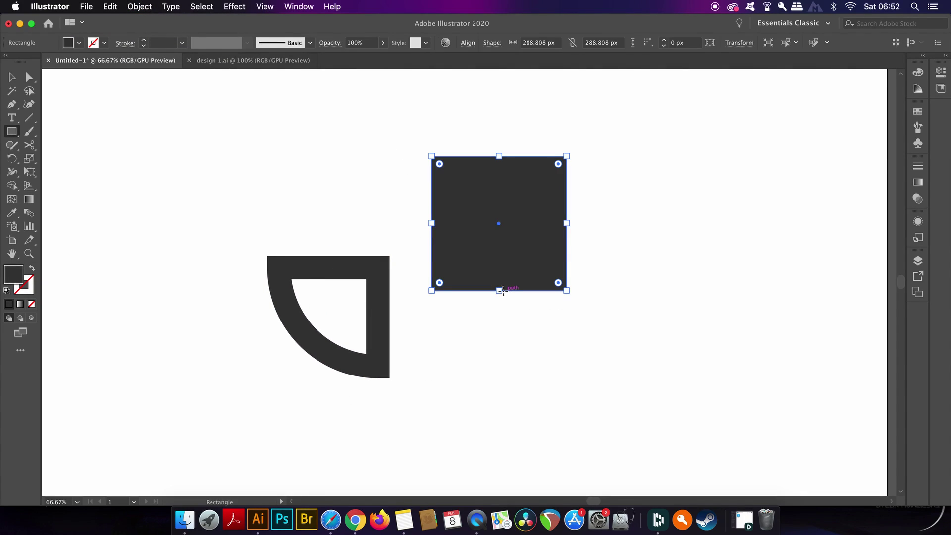
{"action": "key", "text": "v"}
{"action": "left_click_drag", "start_coordinate": [388, 316], "coordinate": [564, 215]}
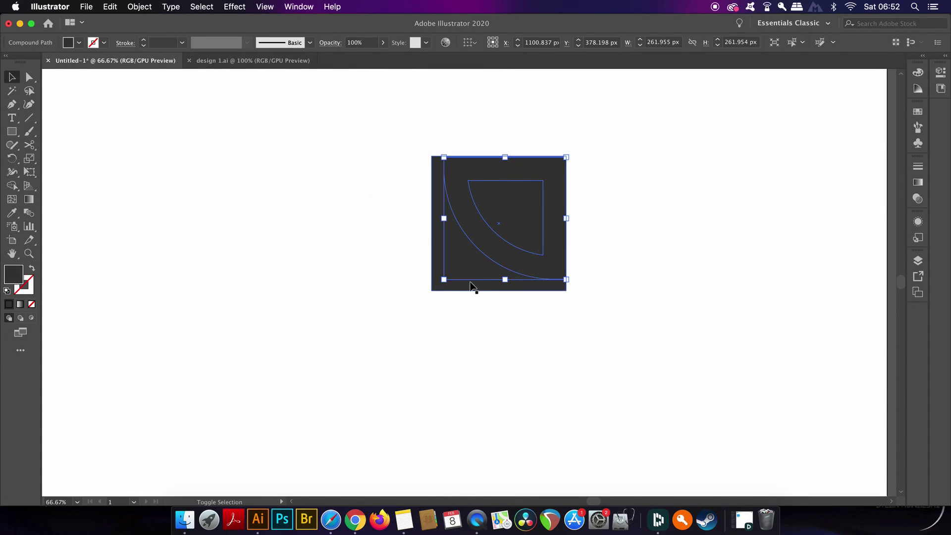
{"action": "left_click_drag", "start_coordinate": [444, 281], "coordinate": [432, 291]}
{"action": "left_click", "coordinate": [420, 327]}
- Send the square behind the arc shape with Object > Arrange > Send to Back
{"action": "scroll", "coordinate": [347, 330], "scroll_direction": "right", "scroll_amount": 5}
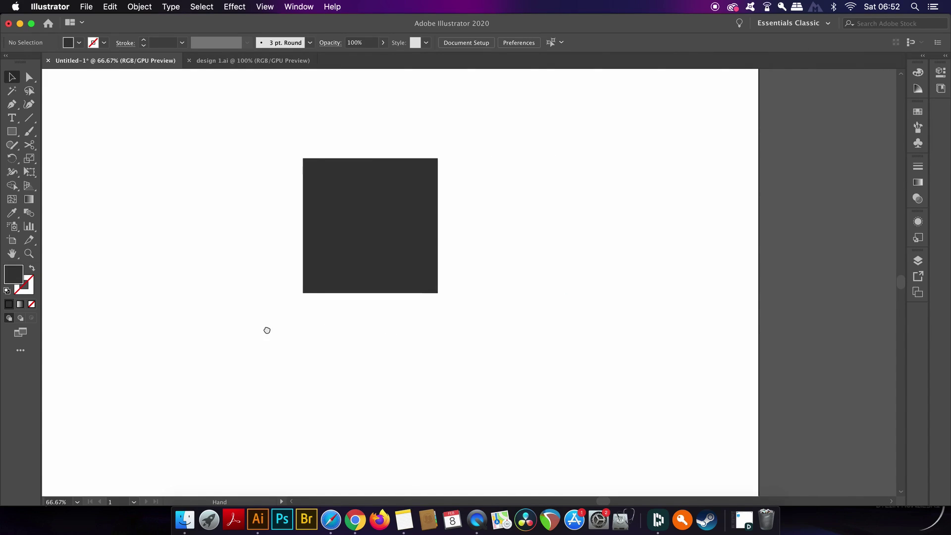
{"action": "left_click", "coordinate": [318, 255]}
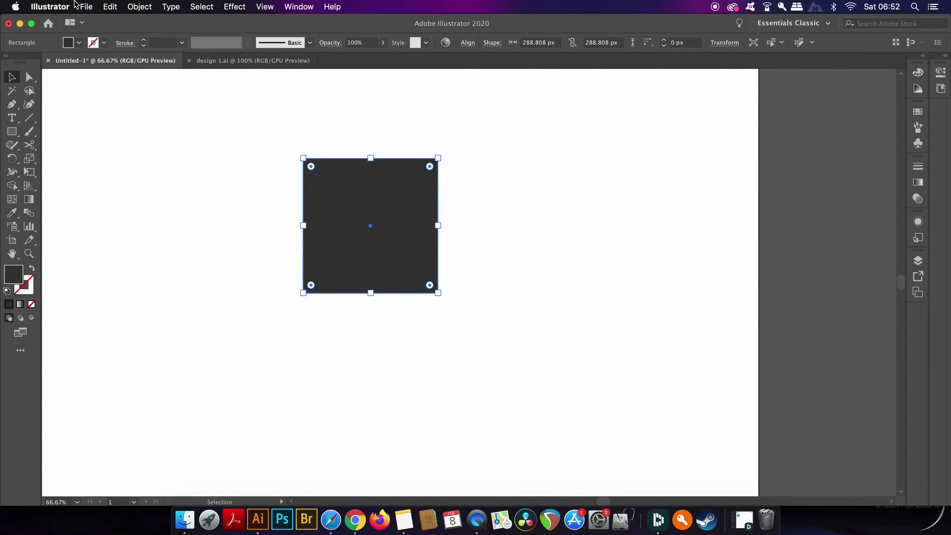
{"action": "left_click", "coordinate": [131, 6]}
{"action": "mouse_move", "coordinate": [137, 33]}
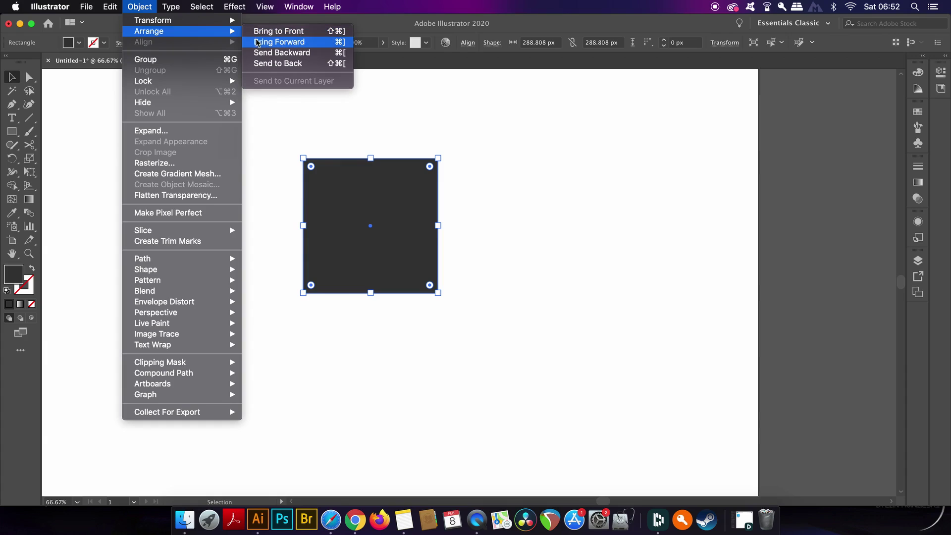
{"action": "left_click", "coordinate": [265, 64]}
{"action": "left_click", "coordinate": [245, 148]}
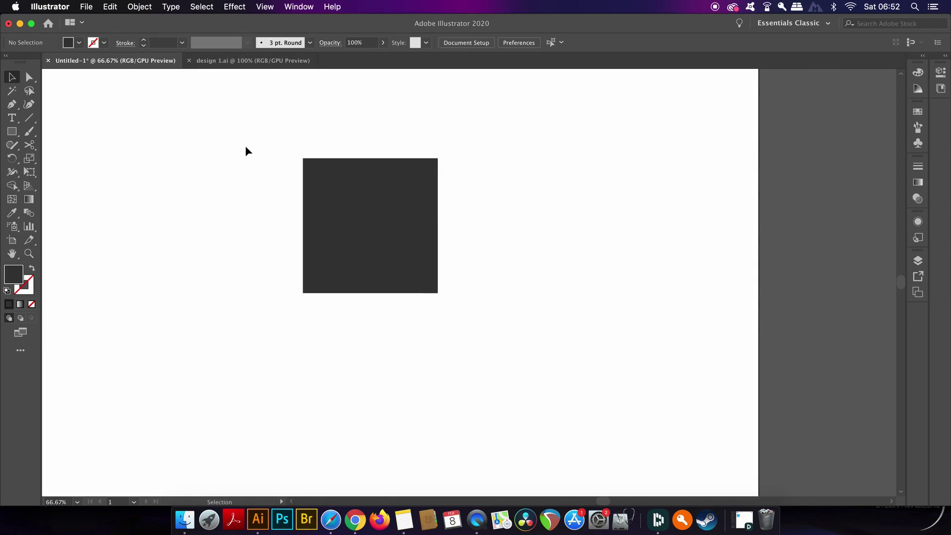
- In Outline view, stretch the arc's top-left corner onto the square's corner to reach 288.808 px
{"action": "key", "text": "a"}
{"action": "key", "text": "super+y"}
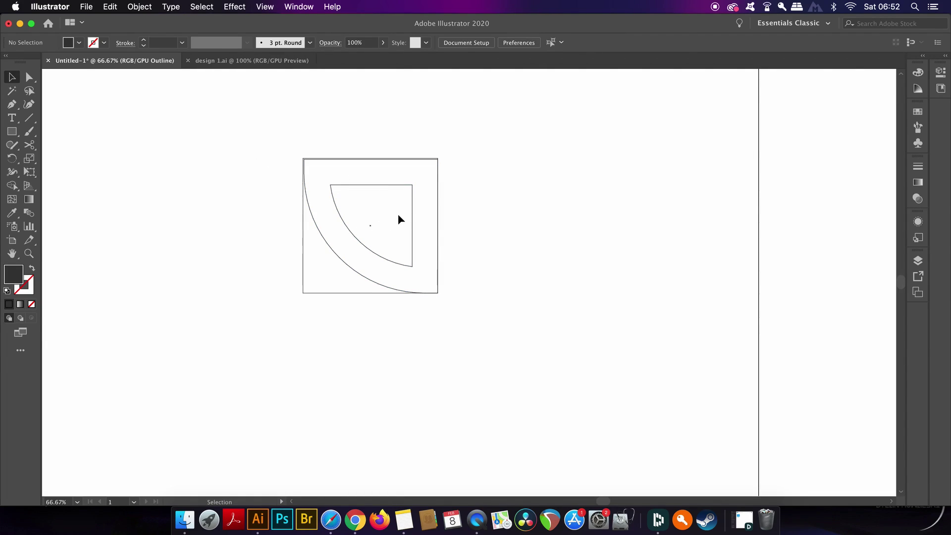
{"action": "scroll", "coordinate": [398, 213], "scroll_direction": "up", "scroll_amount": 5}
{"action": "left_click_drag", "start_coordinate": [415, 209], "coordinate": [404, 271]}
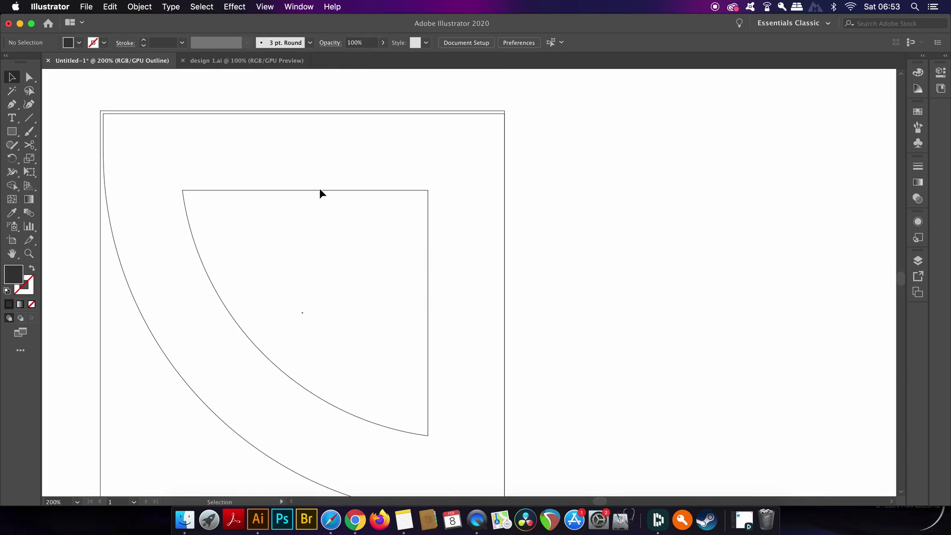
{"action": "left_click", "coordinate": [103, 196]}
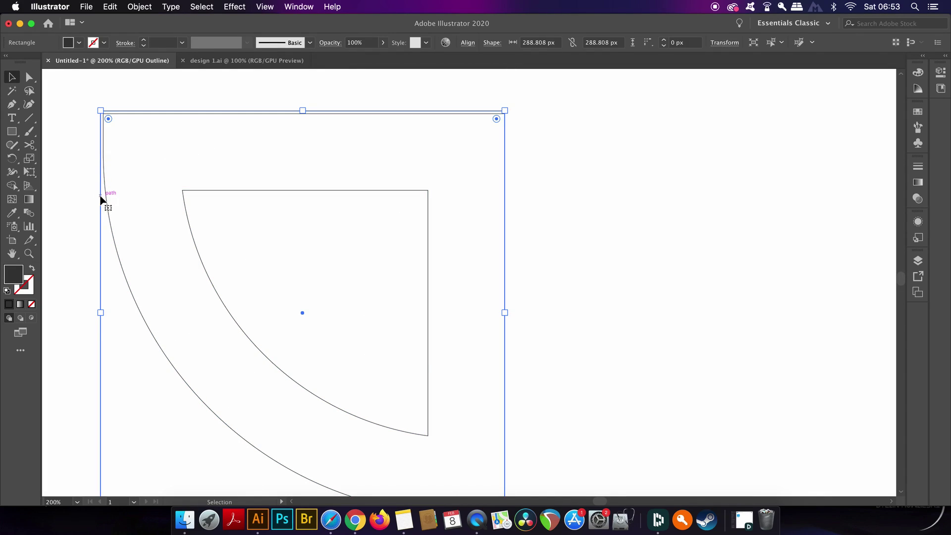
{"action": "scroll", "coordinate": [102, 115], "scroll_direction": "up", "scroll_amount": 3}
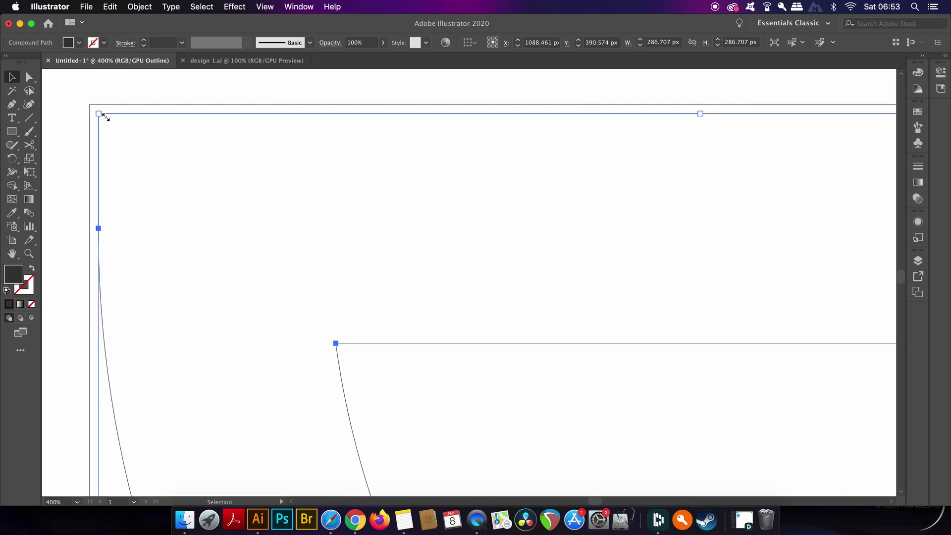
{"action": "left_click_drag", "start_coordinate": [97, 115], "coordinate": [90, 108]}
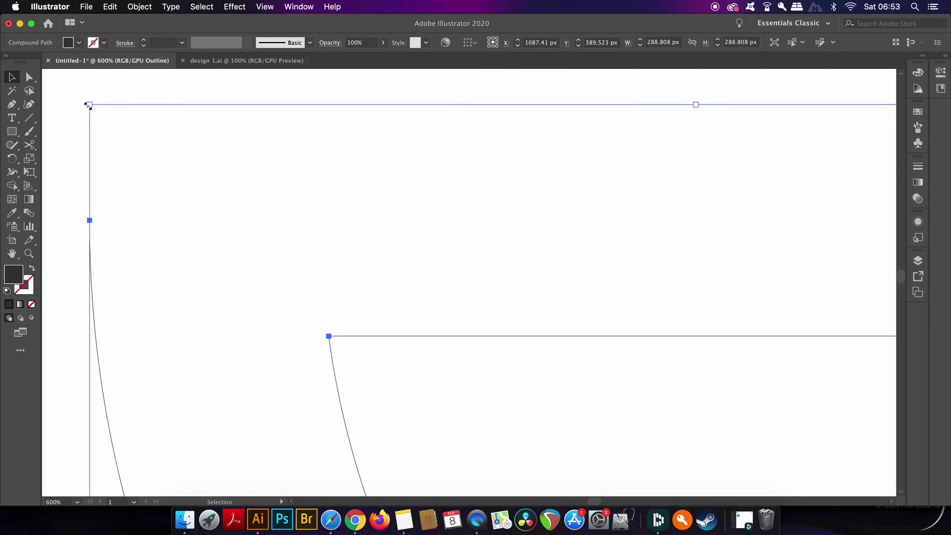
{"action": "scroll", "coordinate": [90, 107], "scroll_direction": "down", "scroll_amount": 4}
{"action": "left_click", "coordinate": [450, 253]}
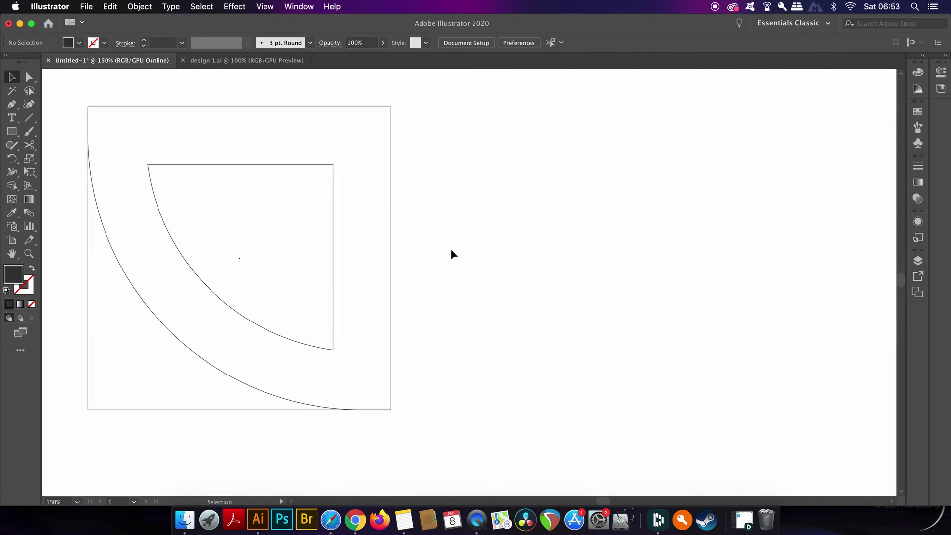
{"action": "left_click_drag", "start_coordinate": [450, 252], "coordinate": [535, 265]}
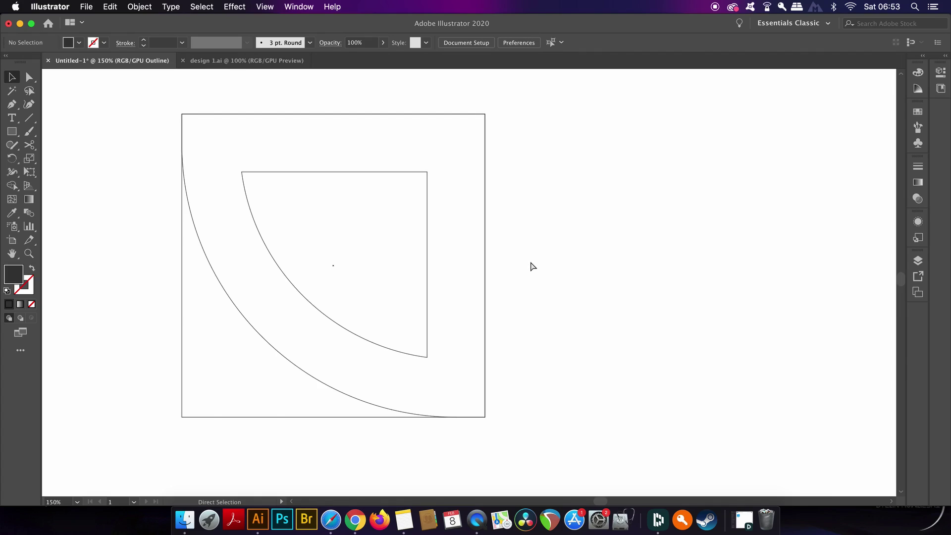
{"action": "key", "text": "super+y"}
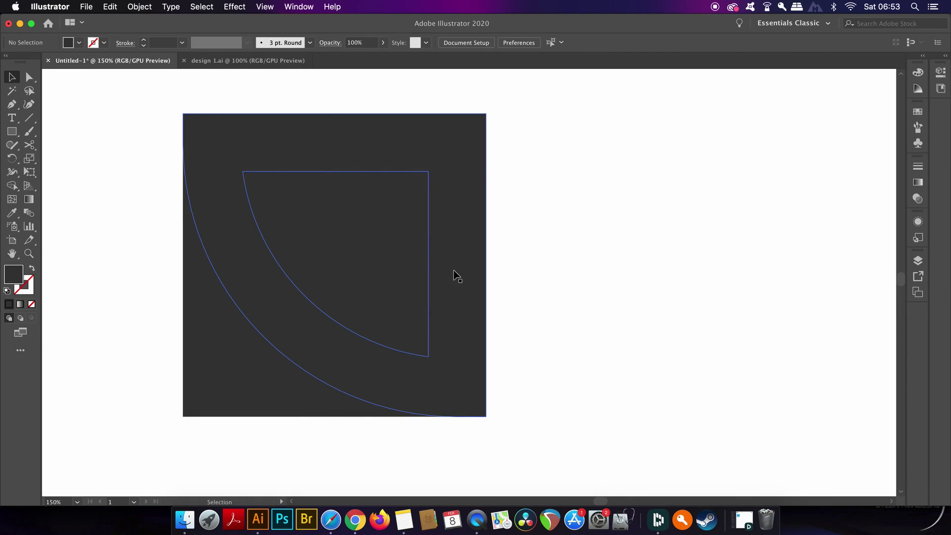
- Apply a 39 px Offset Path to the quarter-arc with preview on, then zoom out
{"action": "left_click", "coordinate": [457, 275]}
{"action": "left_click", "coordinate": [136, 7]}
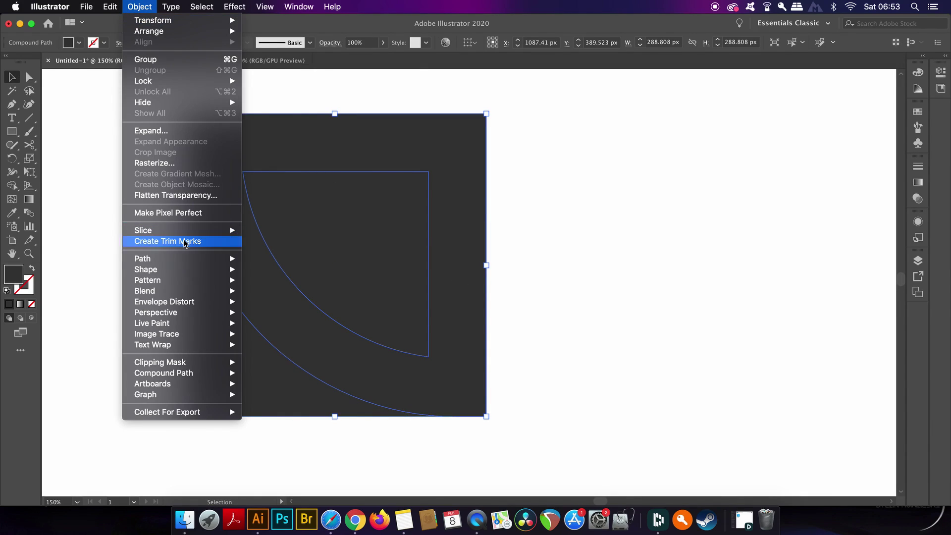
{"action": "mouse_move", "coordinate": [187, 258]}
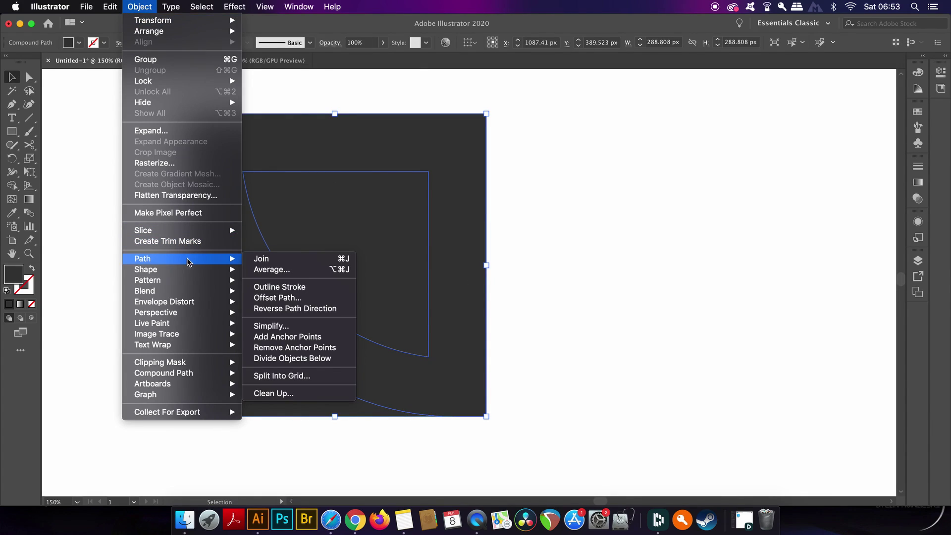
{"action": "left_click", "coordinate": [293, 298]}
{"action": "left_click", "coordinate": [562, 277]}
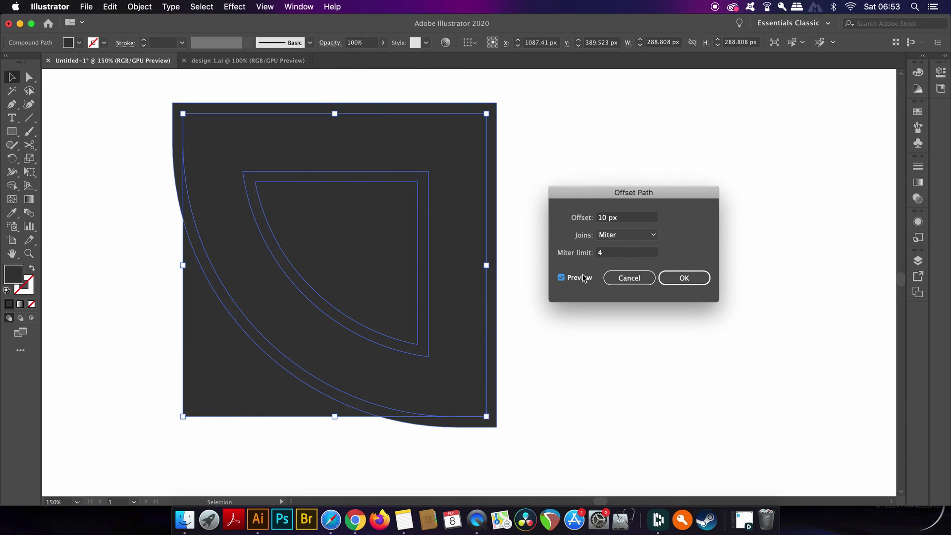
{"action": "left_click", "coordinate": [619, 220]}
{"action": "key", "text": "Up"}
{"action": "key", "text": "Up"}
{"action": "key", "text": "Up"}
{"action": "key", "text": "Up"}
{"action": "key", "text": "Up"}
{"action": "key", "text": "Up"}
{"action": "key", "text": "Up"}
{"action": "key", "text": "Up"}
{"action": "key", "text": "Up"}
{"action": "key", "text": "Up"}
{"action": "key", "text": "Up"}
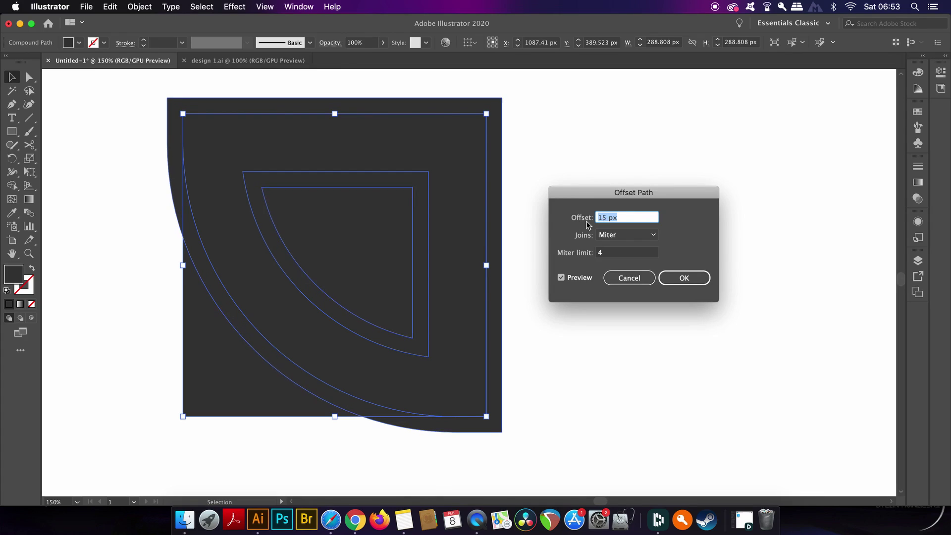
{"action": "key", "text": "Up"}
{"action": "key", "text": "Up"}
{"action": "key", "text": "Up"}
{"action": "key", "text": "Up"}
{"action": "key", "text": "Up"}
{"action": "key", "text": "Up"}
{"action": "key", "text": "Up"}
{"action": "key", "text": "Up"}
{"action": "key", "text": "Up"}
{"action": "key", "text": "Up"}
{"action": "key", "text": "Up"}
{"action": "key", "text": "Up"}
{"action": "key", "text": "Up"}
{"action": "key", "text": "Up"}
{"action": "key", "text": "Up"}
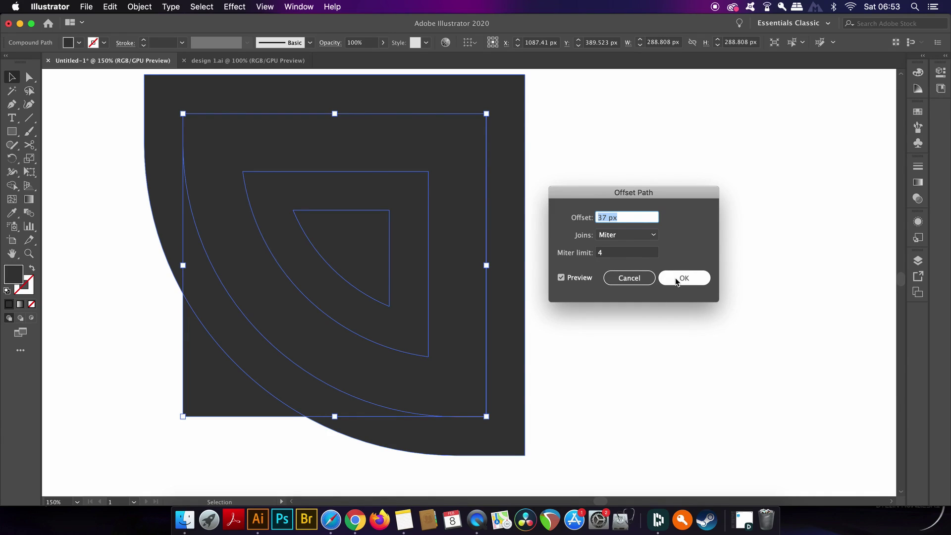
{"action": "key", "text": "Up"}
{"action": "key", "text": "Up"}
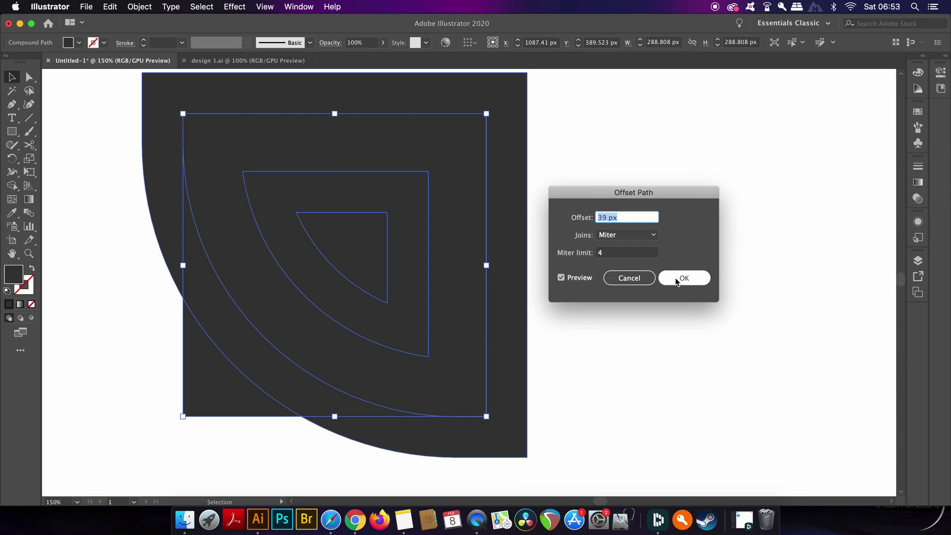
{"action": "left_click", "coordinate": [676, 279]}
{"action": "key", "text": "super+minus"}
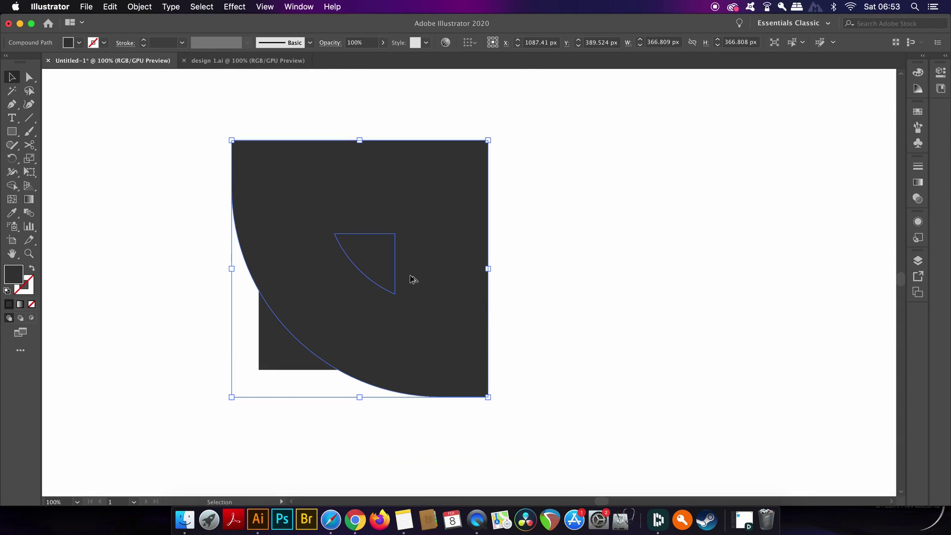
- Fill the offset shape with white sampled from the canvas using the Eyedropper
{"action": "left_click", "coordinate": [21, 214]}
{"action": "left_click", "coordinate": [107, 206]}
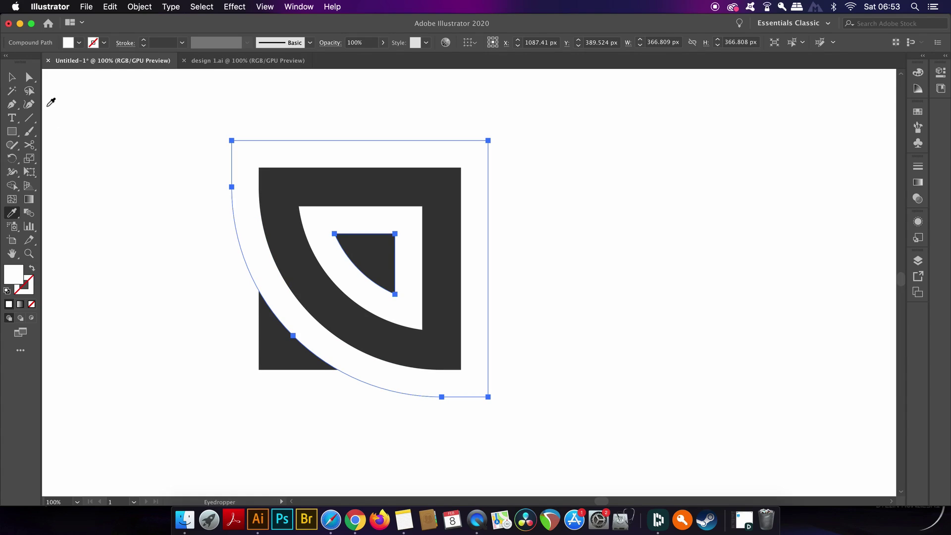
{"action": "left_click", "coordinate": [18, 78]}
{"action": "left_click", "coordinate": [136, 106]}
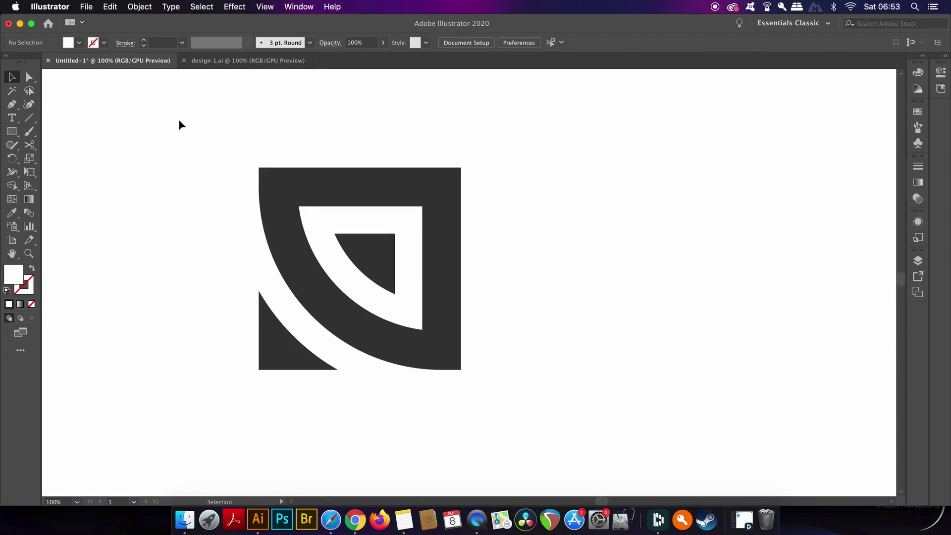
- Use Shape Builder on all shapes to delete the outer quarter-circle region and merge the inner triangle
{"action": "left_click_drag", "start_coordinate": [170, 114], "coordinate": [534, 420]}
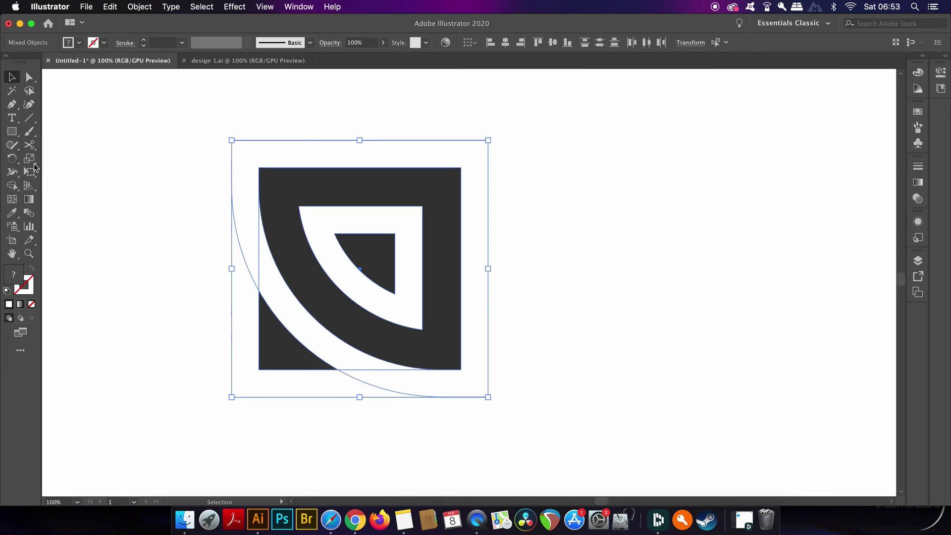
{"action": "left_click", "coordinate": [15, 187]}
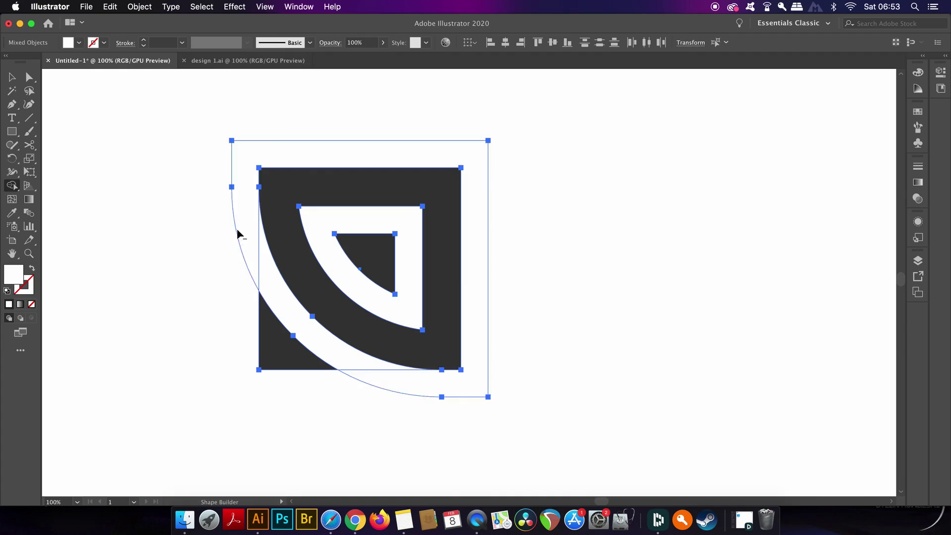
{"action": "mouse_move", "coordinate": [236, 228]}
{"action": "left_mouse_down"}
{"action": "mouse_move", "coordinate": [250, 230]}
{"action": "mouse_move", "coordinate": [264, 279]}
{"action": "left_mouse_up"}
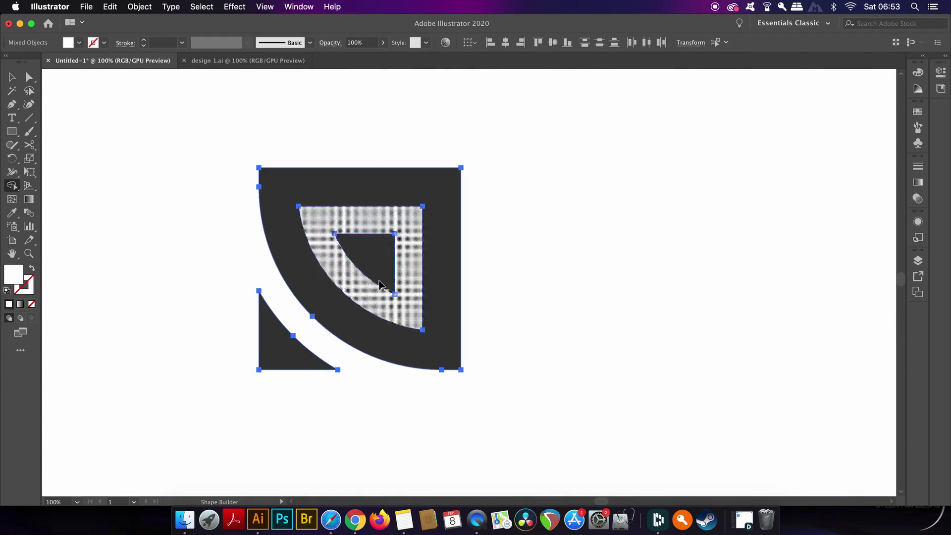
{"action": "left_click_drag", "start_coordinate": [374, 219], "coordinate": [382, 300]}
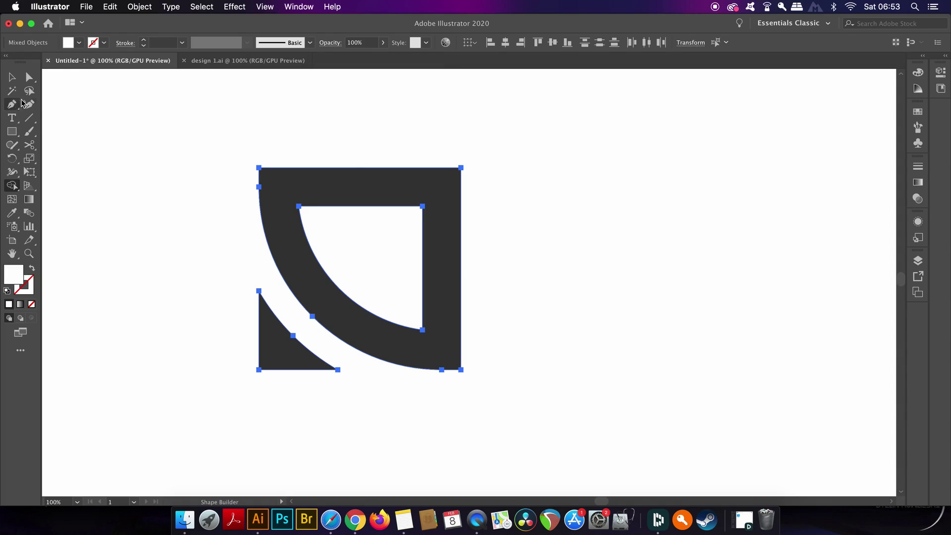
{"action": "key", "text": "v"}
{"action": "left_click", "coordinate": [147, 129]}
{"action": "scroll", "coordinate": [182, 180], "scroll_direction": "down", "scroll_amount": 2}
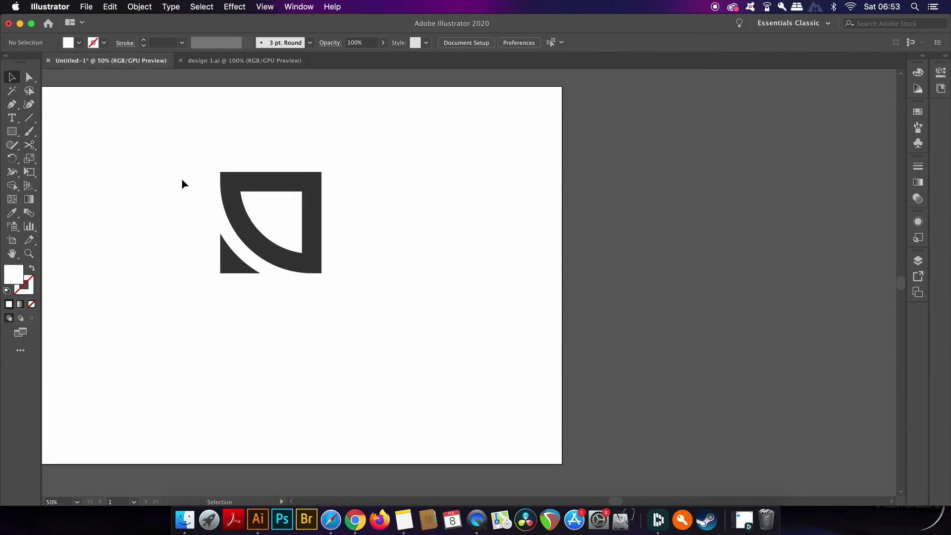
{"action": "left_click_drag", "start_coordinate": [187, 240], "coordinate": [328, 259]}
{"action": "left_click_drag", "start_coordinate": [259, 244], "coordinate": [370, 246]}
{"action": "left_click_drag", "start_coordinate": [365, 156], "coordinate": [581, 283]}
{"action": "left_click_drag", "start_coordinate": [520, 291], "coordinate": [157, 293]}
{"action": "left_click", "coordinate": [253, 307]}
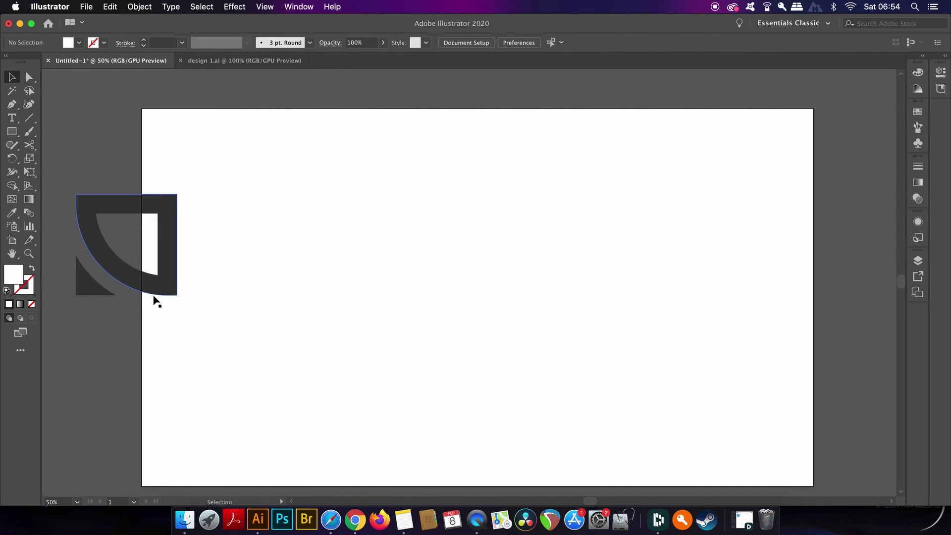
{"action": "key", "text": "cmd+z"}
{"action": "left_click", "coordinate": [409, 306]}
{"action": "scroll", "coordinate": [504, 287], "scroll_direction": "up", "scroll_amount": 2}
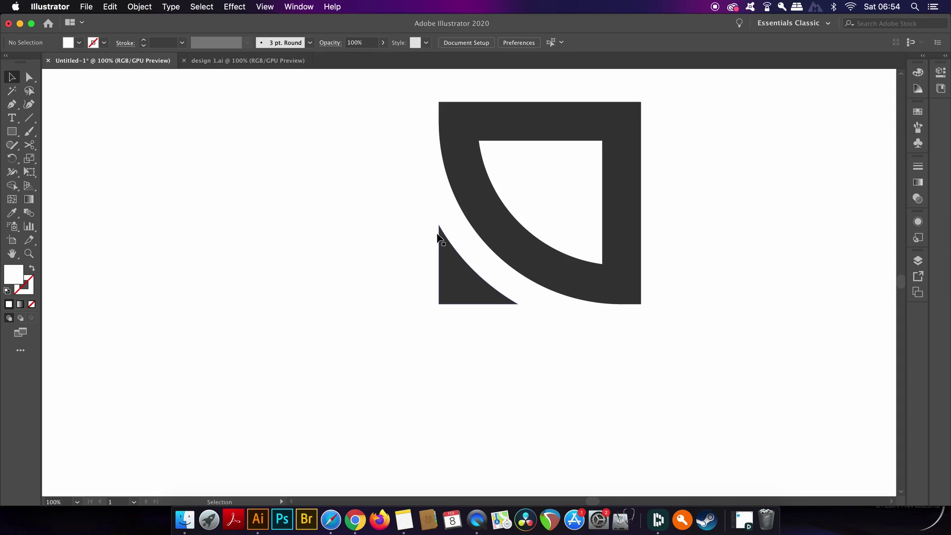
{"action": "left_click_drag", "start_coordinate": [369, 210], "coordinate": [254, 243]}
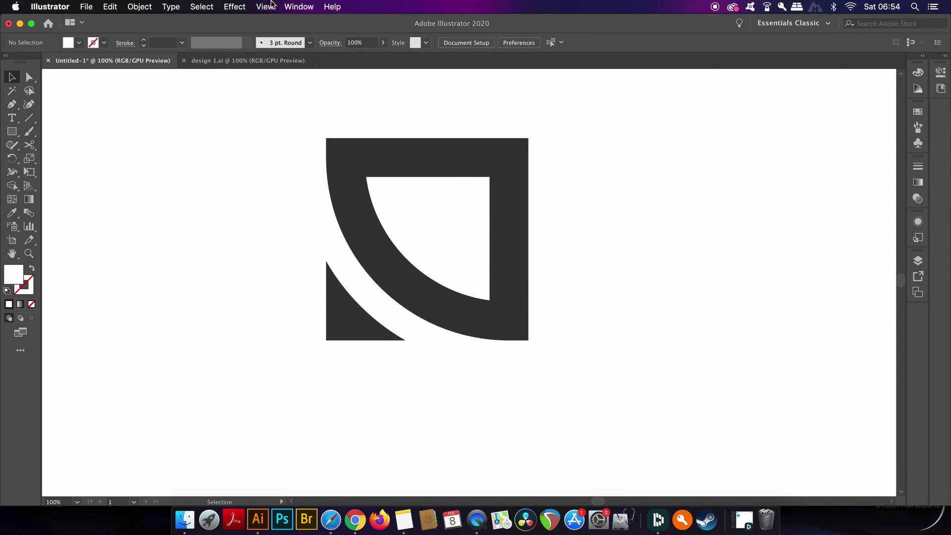
- Show the Layers panel with Layer 1 expanded to list the logo's objects
{"action": "left_click", "coordinate": [299, 7]}
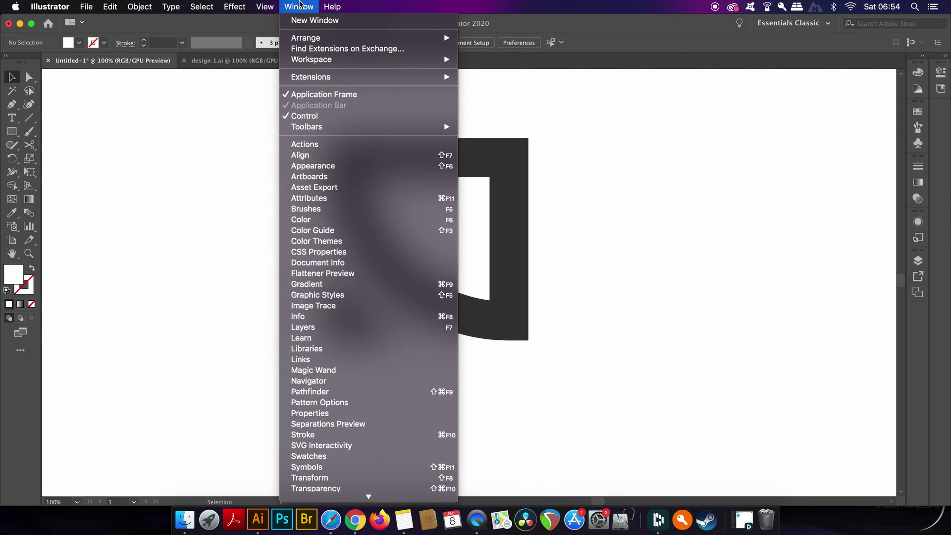
{"action": "left_click", "coordinate": [341, 327]}
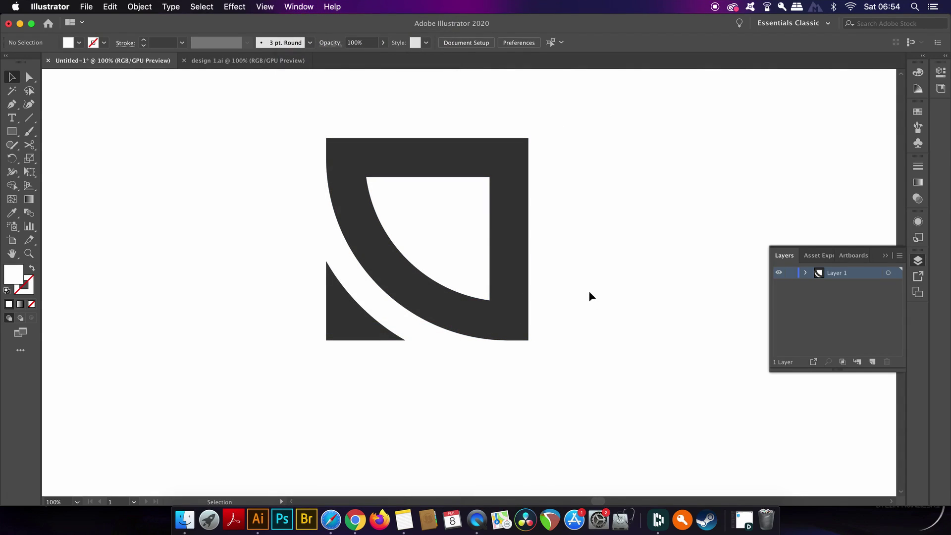
{"action": "left_click", "coordinate": [806, 272]}
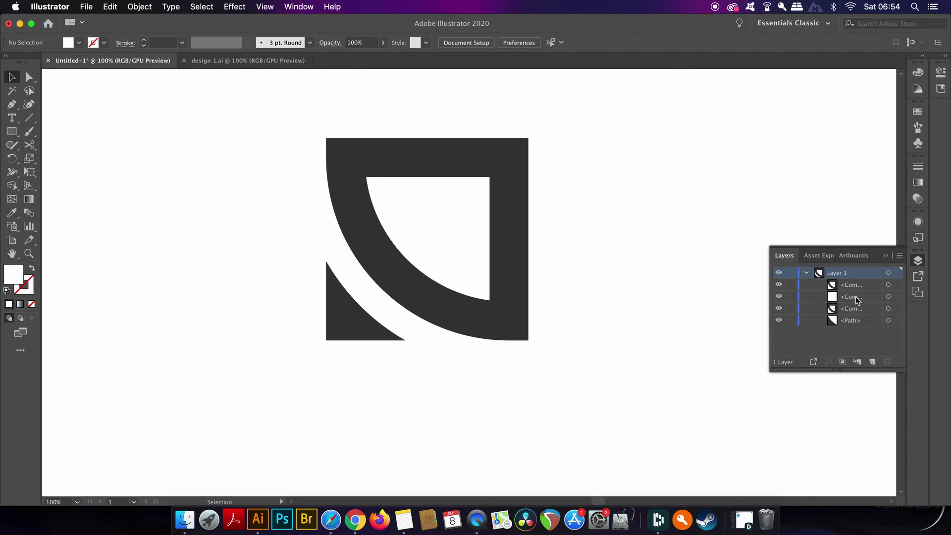
{"action": "left_click", "coordinate": [888, 297]}
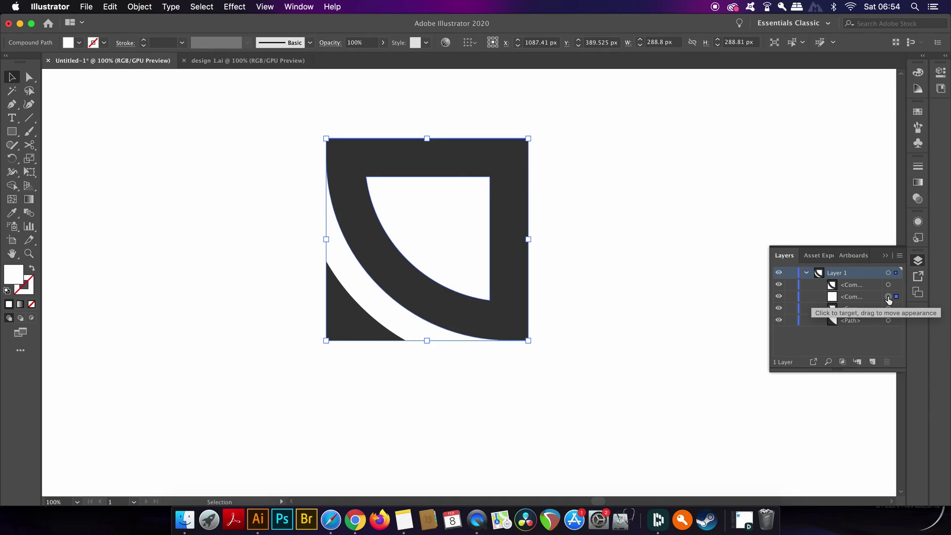
- Move all four logo objects above the artboard and hide the top compound path
{"action": "key", "text": "super+minus"}
{"action": "key", "text": "super+minus"}
{"action": "key", "text": "super+minus"}
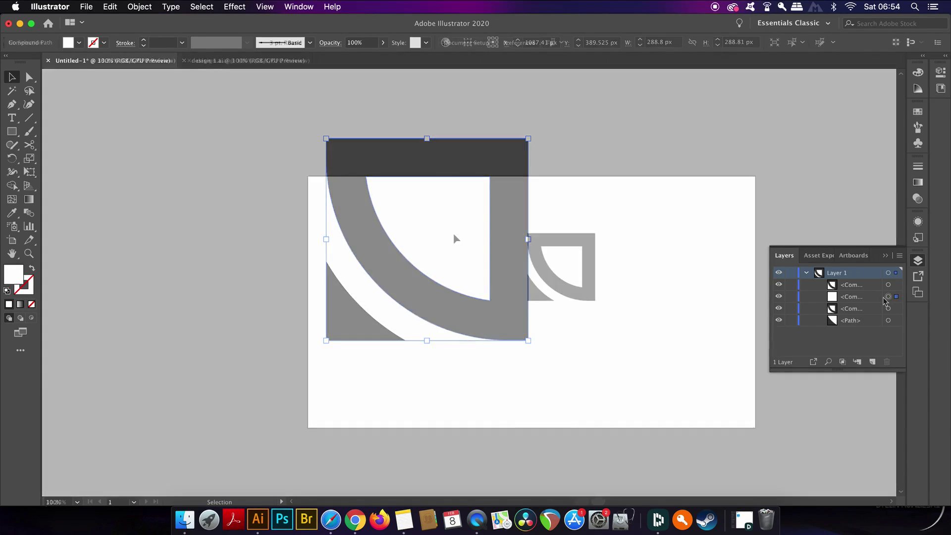
{"action": "left_click_drag", "start_coordinate": [424, 221], "coordinate": [569, 312]}
{"action": "left_click_drag", "start_coordinate": [567, 260], "coordinate": [536, 175]}
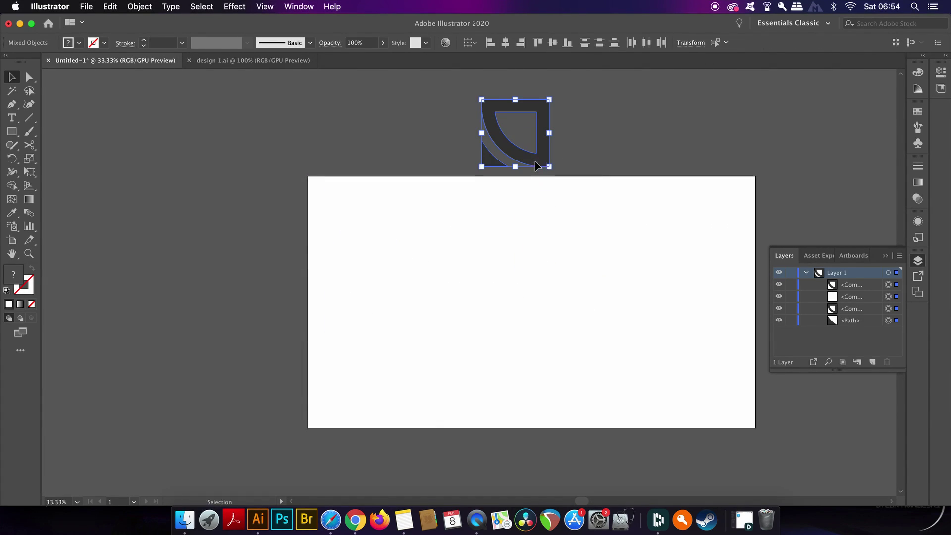
{"action": "left_click_drag", "start_coordinate": [629, 206], "coordinate": [589, 299]}
{"action": "left_click", "coordinate": [596, 246]}
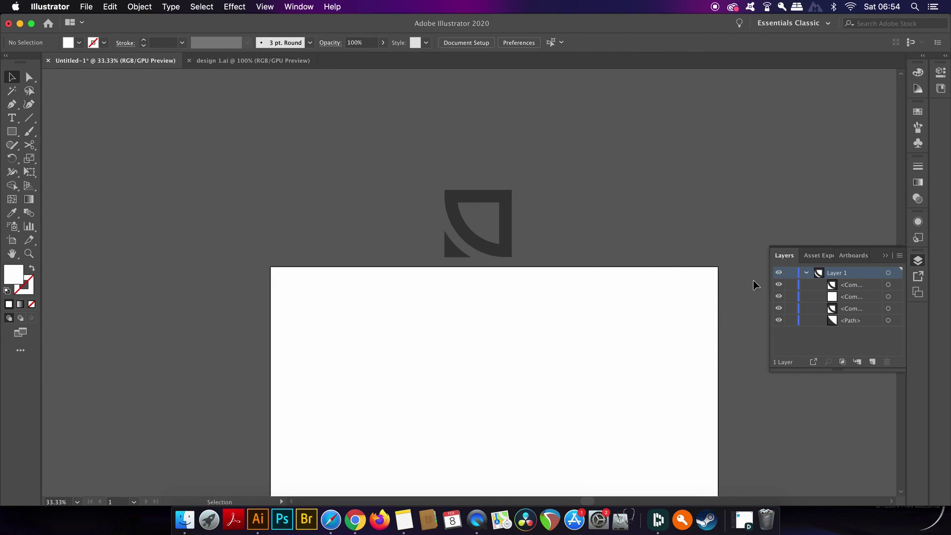
{"action": "left_click", "coordinate": [779, 285]}
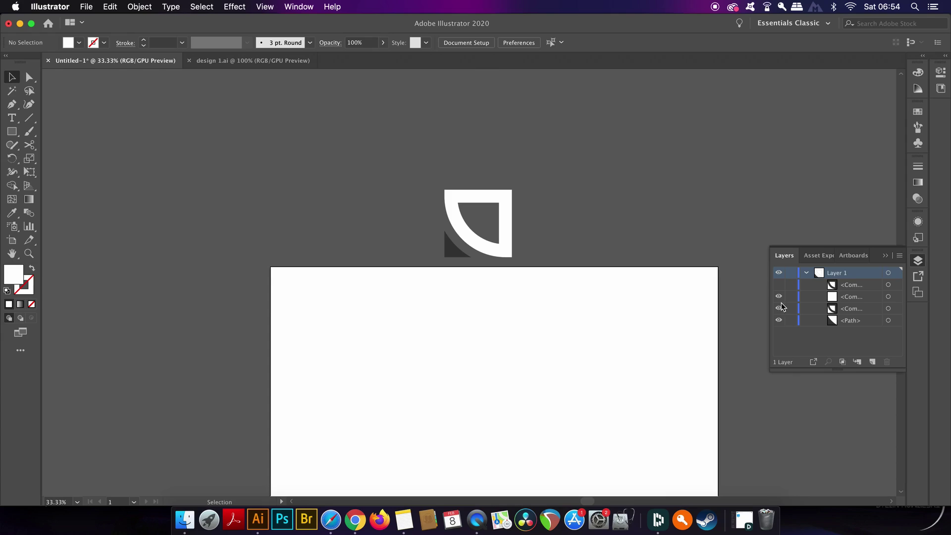
- Delete the hidden white band sublayer, then re-show and select the three remaining dark parts
{"action": "left_click", "coordinate": [779, 321]}
{"action": "left_click_drag", "start_coordinate": [842, 299], "coordinate": [888, 363]}
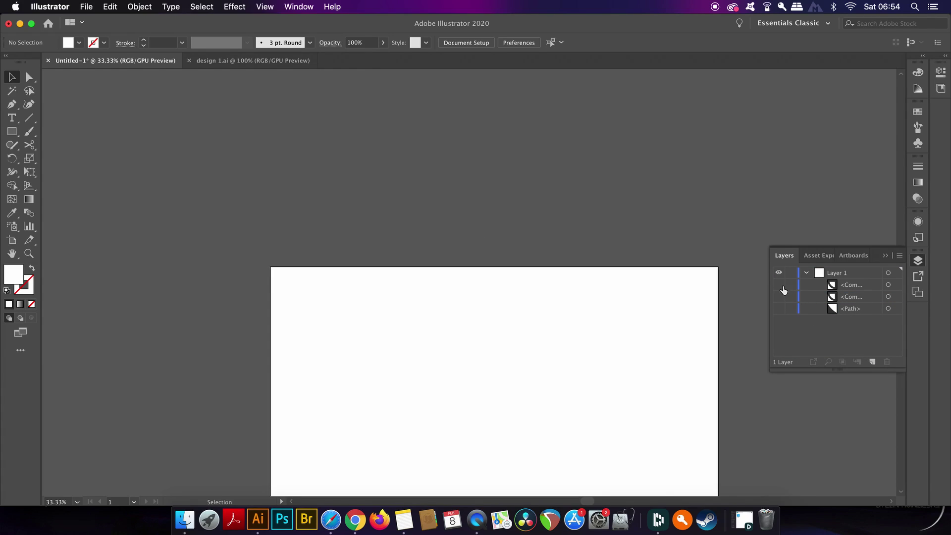
{"action": "left_click_drag", "start_coordinate": [783, 291], "coordinate": [781, 317]}
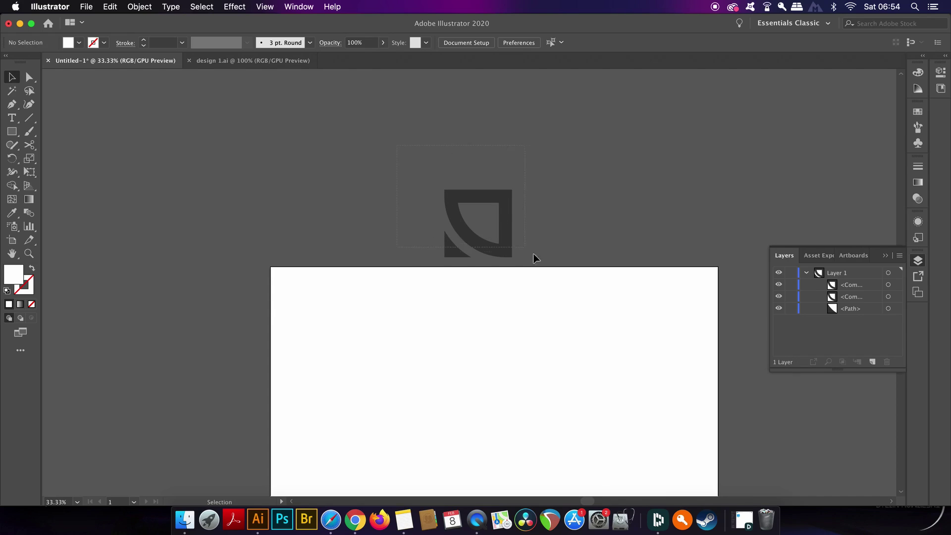
{"action": "left_click_drag", "start_coordinate": [533, 258], "coordinate": [531, 262]}
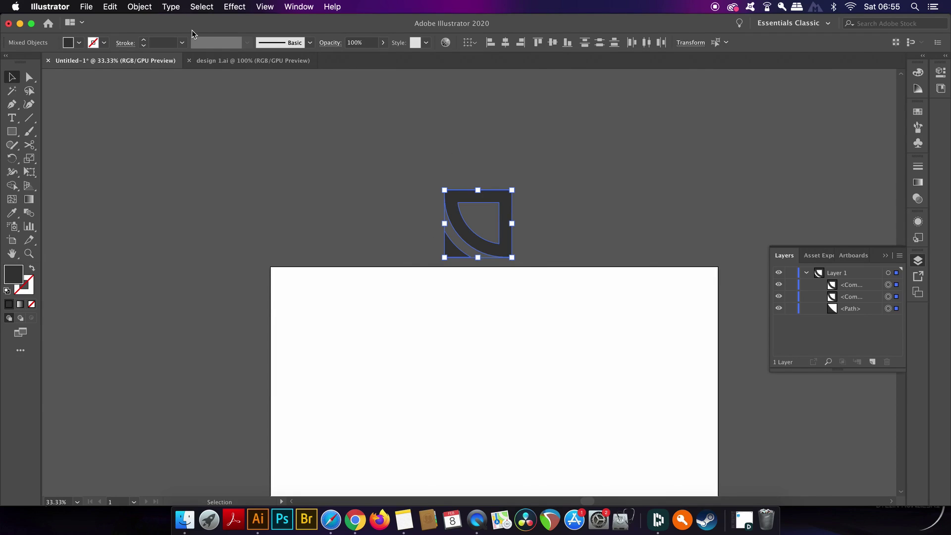